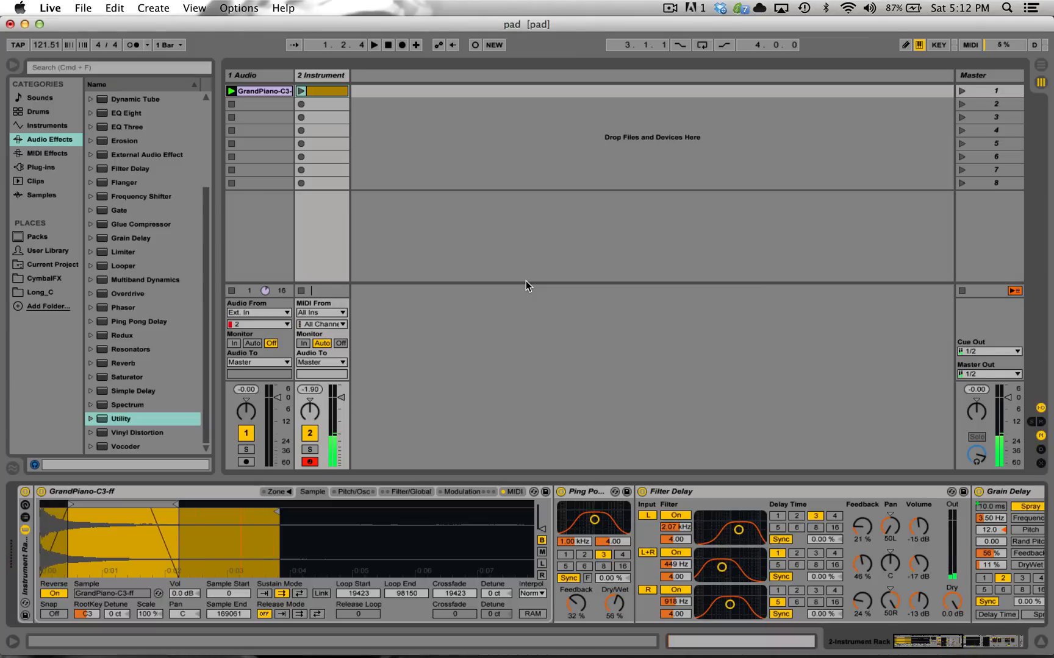
Open the GrandPiano-C3 clip on the audio track and audition it
{"action": "left_click", "coordinate": [274, 94]}
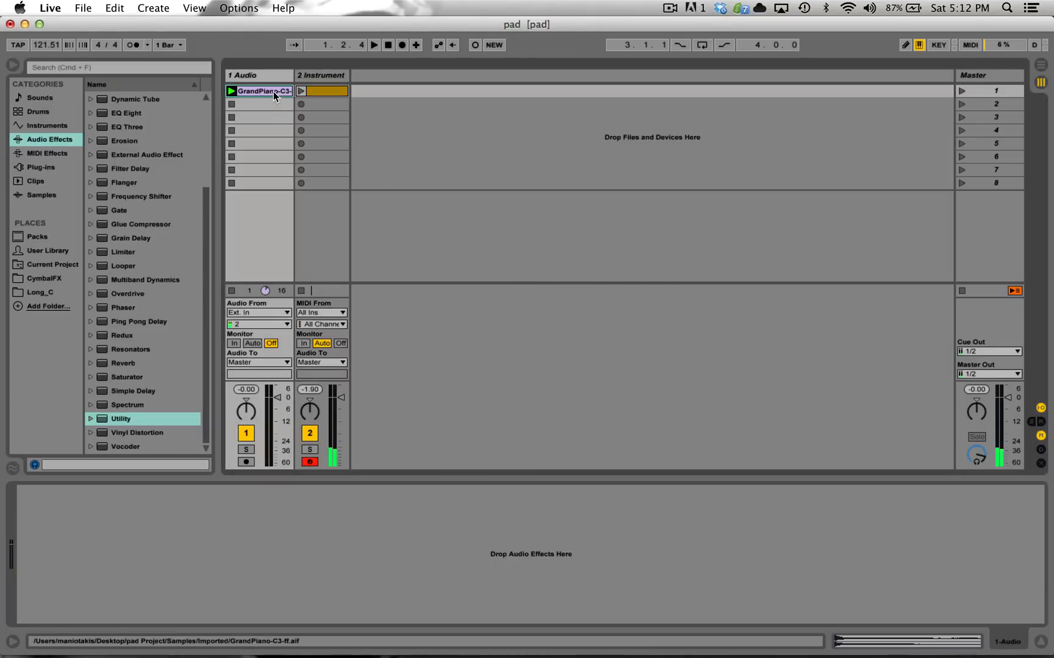
{"action": "left_click", "coordinate": [273, 91]}
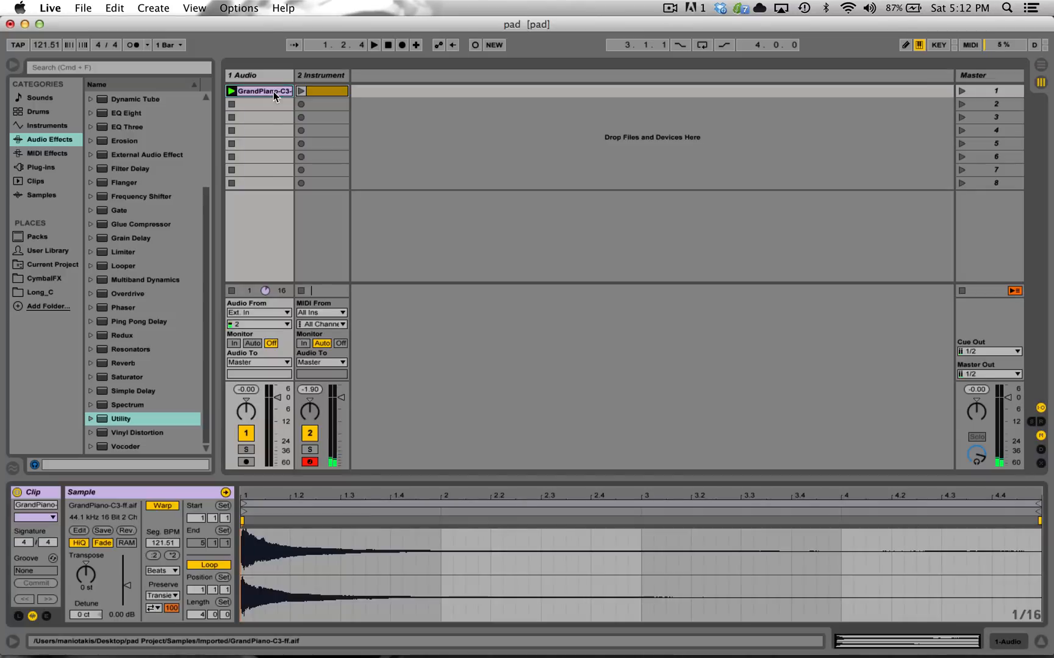
{"action": "key", "text": "space"}
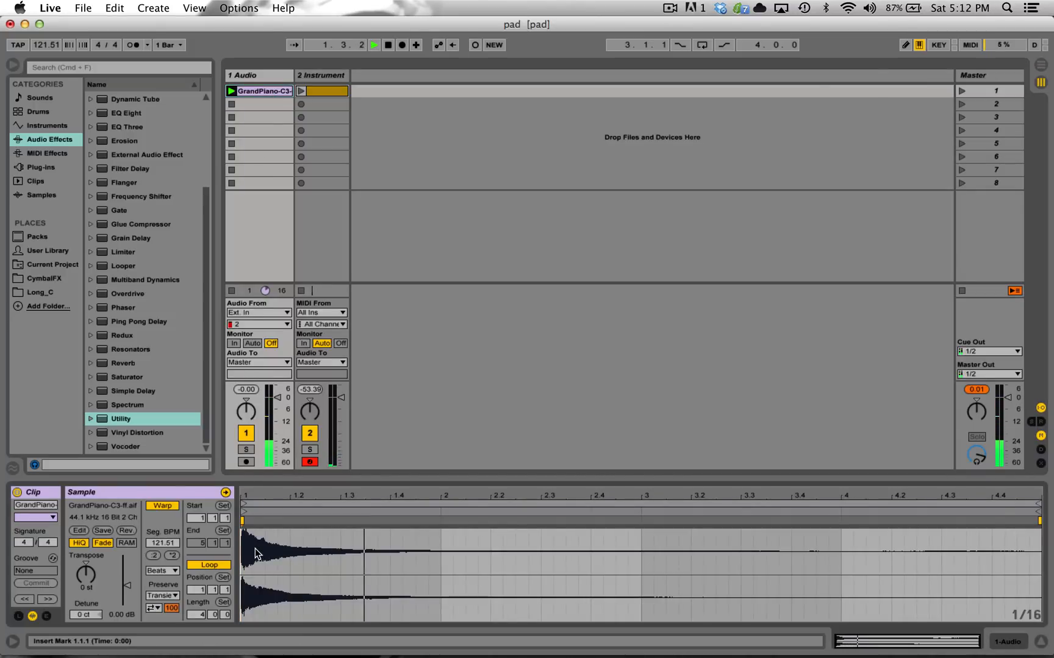
{"action": "key", "text": "space"}
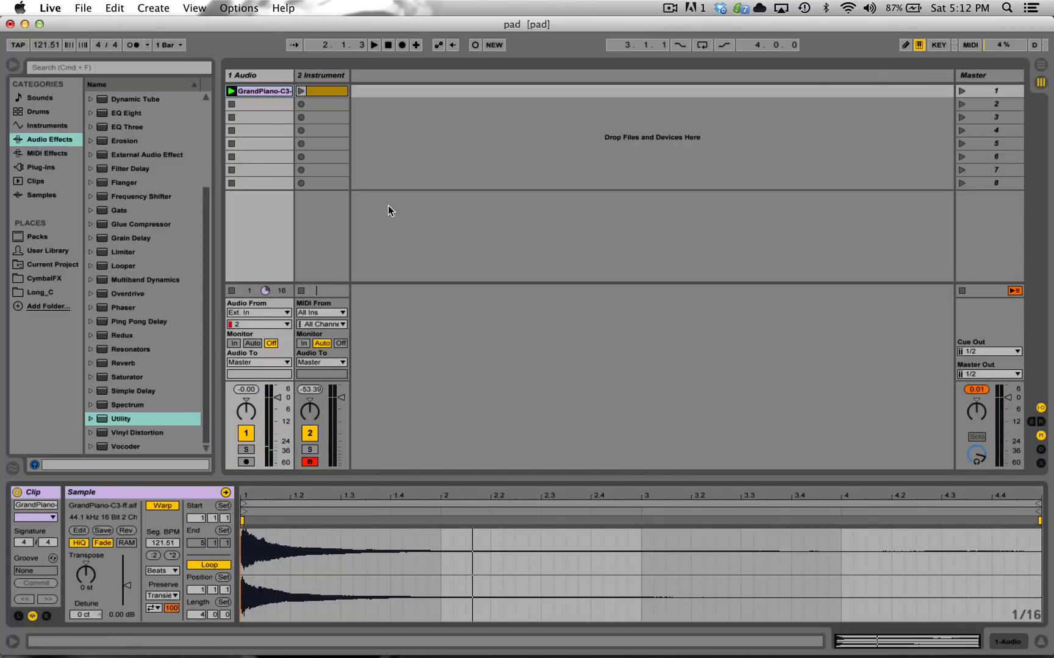
Delete the Instrument Rack and the Utility effect from the second track
{"action": "left_click", "coordinate": [330, 89]}
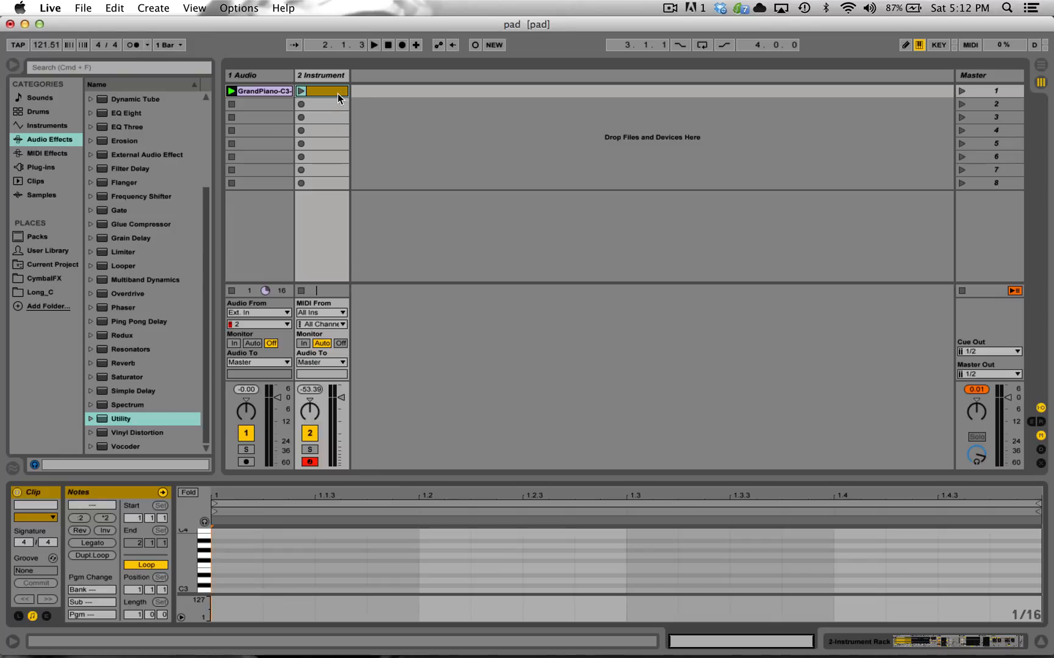
{"action": "key", "text": "shift+Tab"}
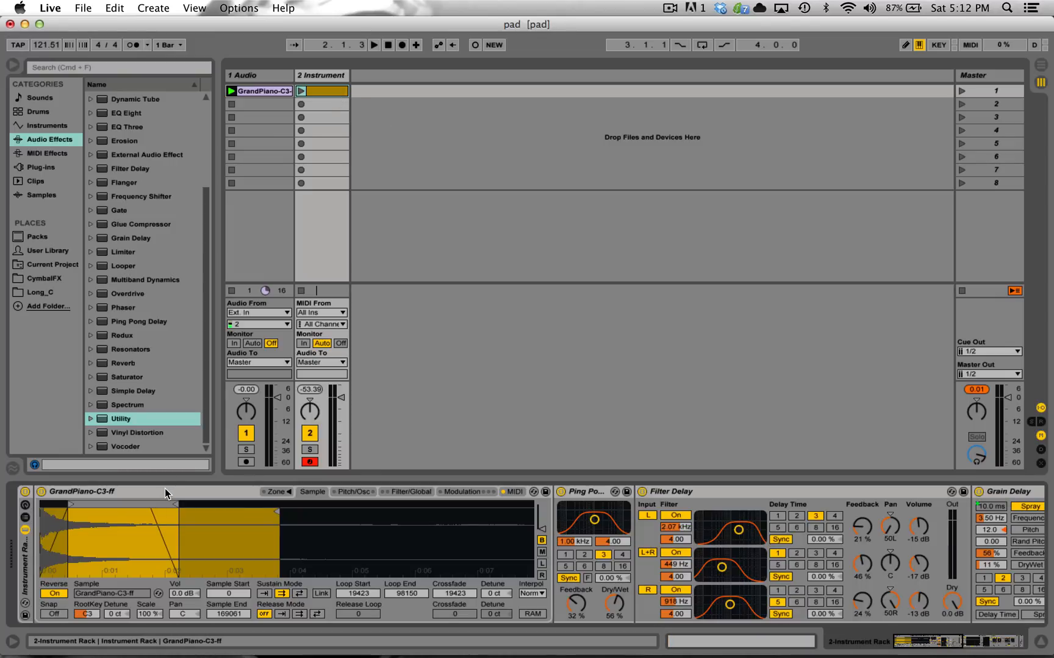
{"action": "left_click", "coordinate": [31, 572]}
{"action": "key", "text": "Delete"}
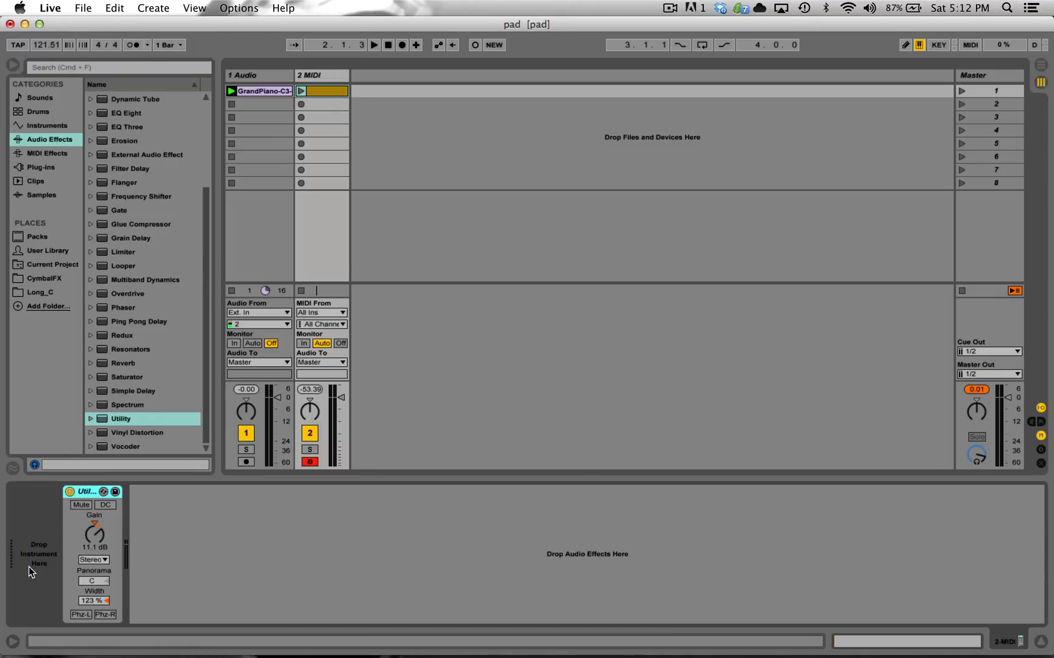
{"action": "left_click", "coordinate": [90, 491]}
{"action": "key", "text": "Delete"}
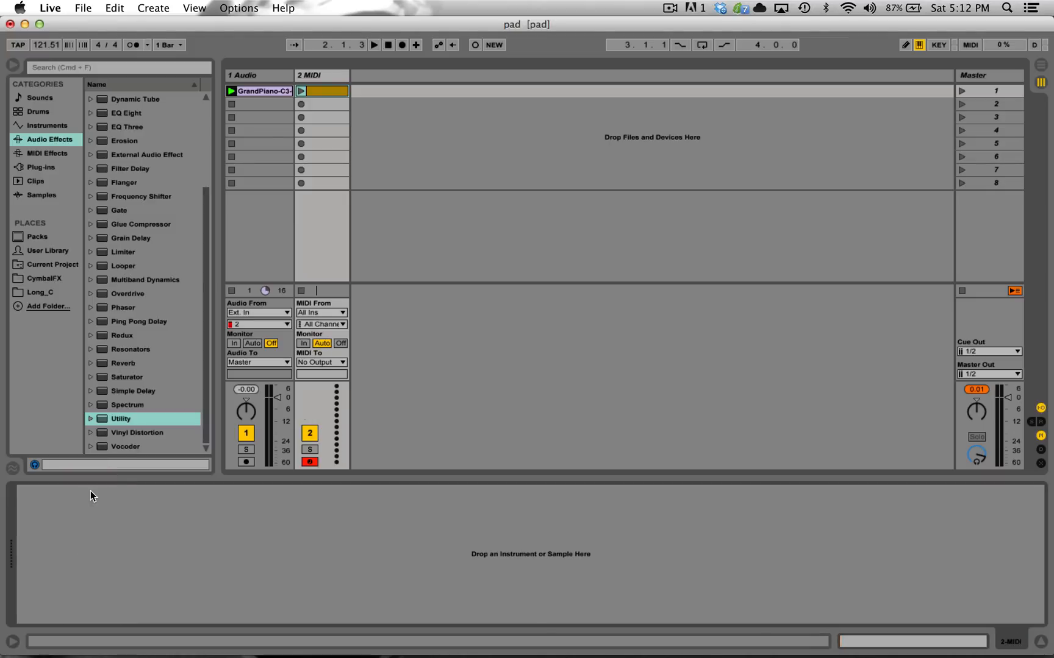
Lower the audio track's volume to -11.7 dB and play the GrandPiano-C3 clip
{"action": "left_click", "coordinate": [266, 94]}
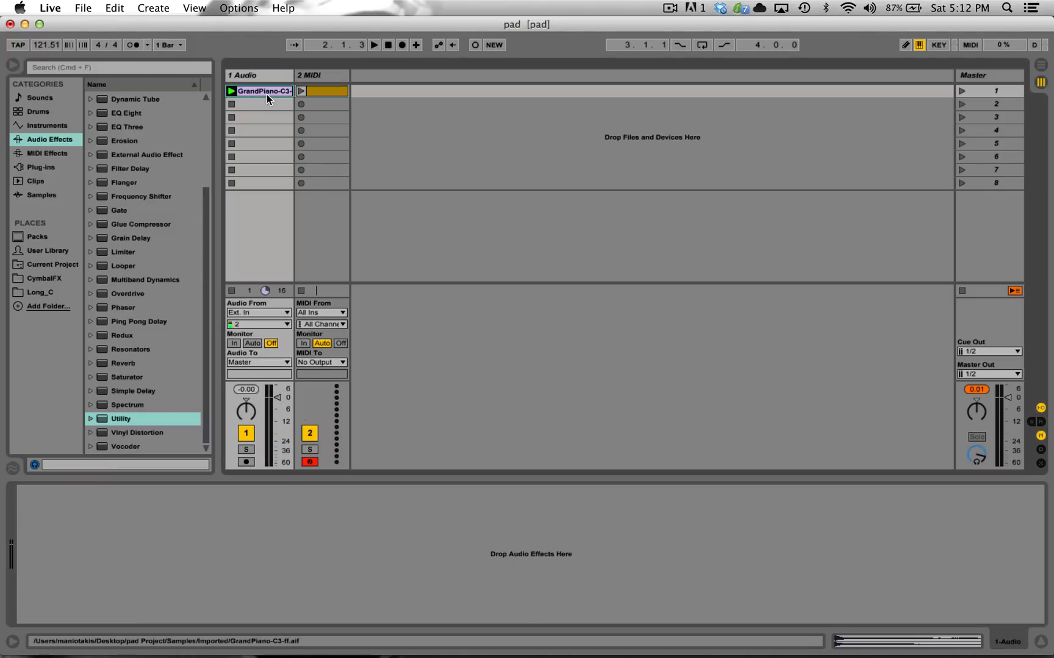
{"action": "left_click_drag", "start_coordinate": [278, 397], "coordinate": [278, 422]}
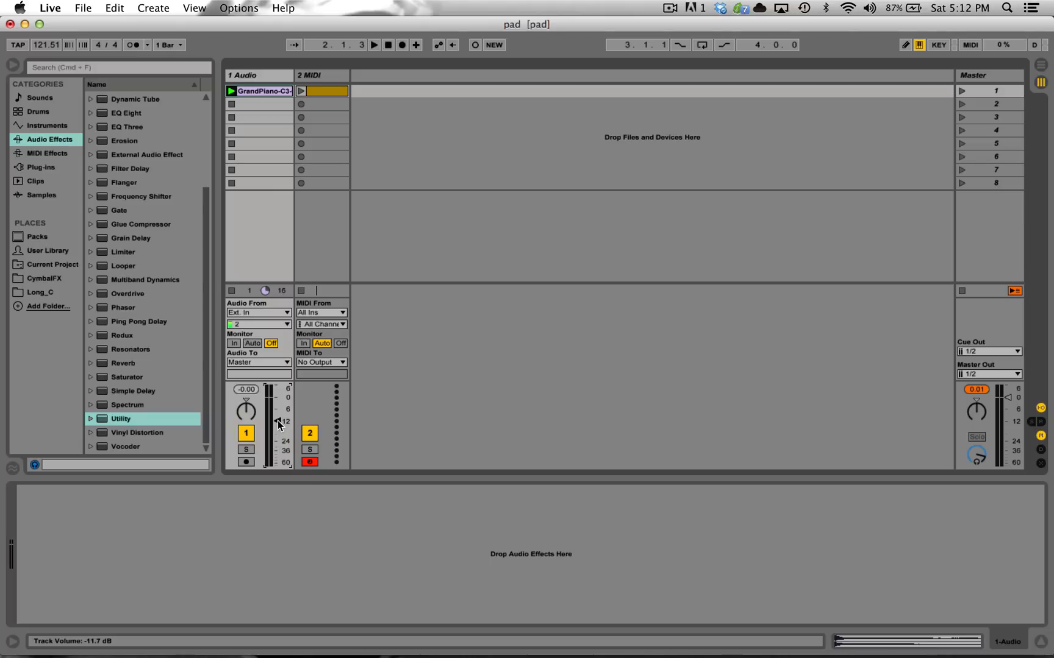
{"action": "left_click", "coordinate": [231, 91]}
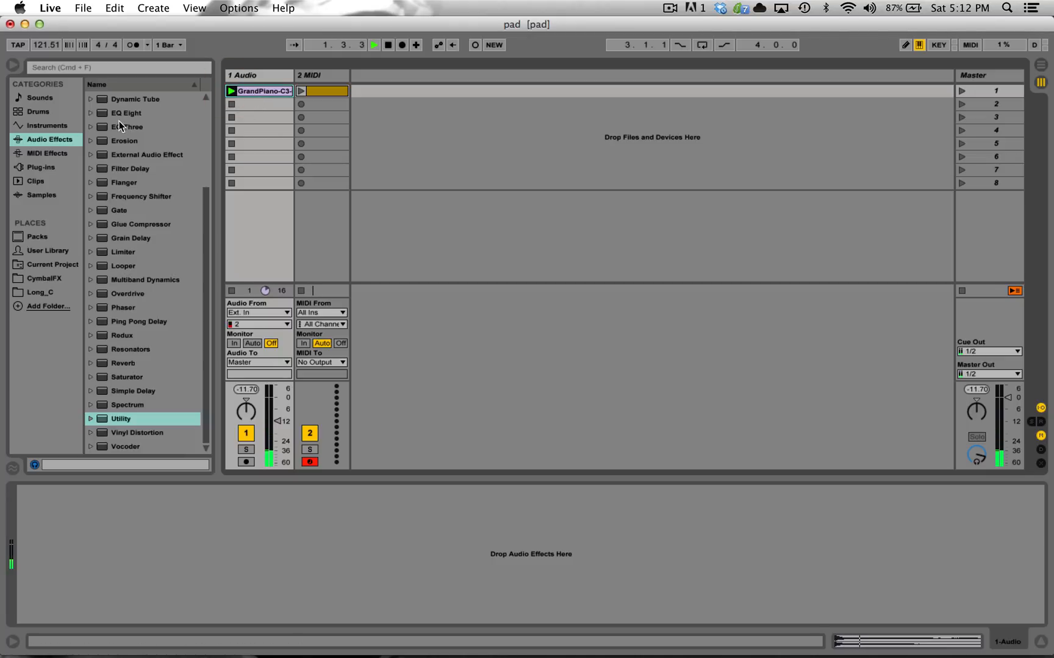
Load an empty Sampler instrument onto a new track
{"action": "scroll", "coordinate": [118, 121], "scroll_direction": "up", "scroll_amount": 5}
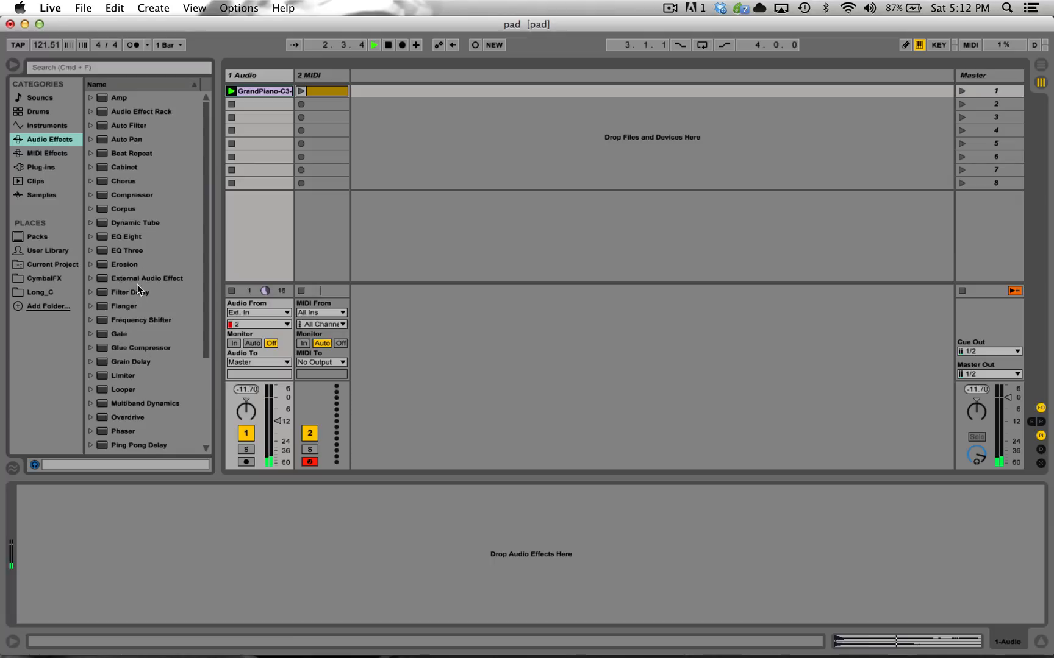
{"action": "scroll", "coordinate": [137, 283], "scroll_direction": "down", "scroll_amount": 5}
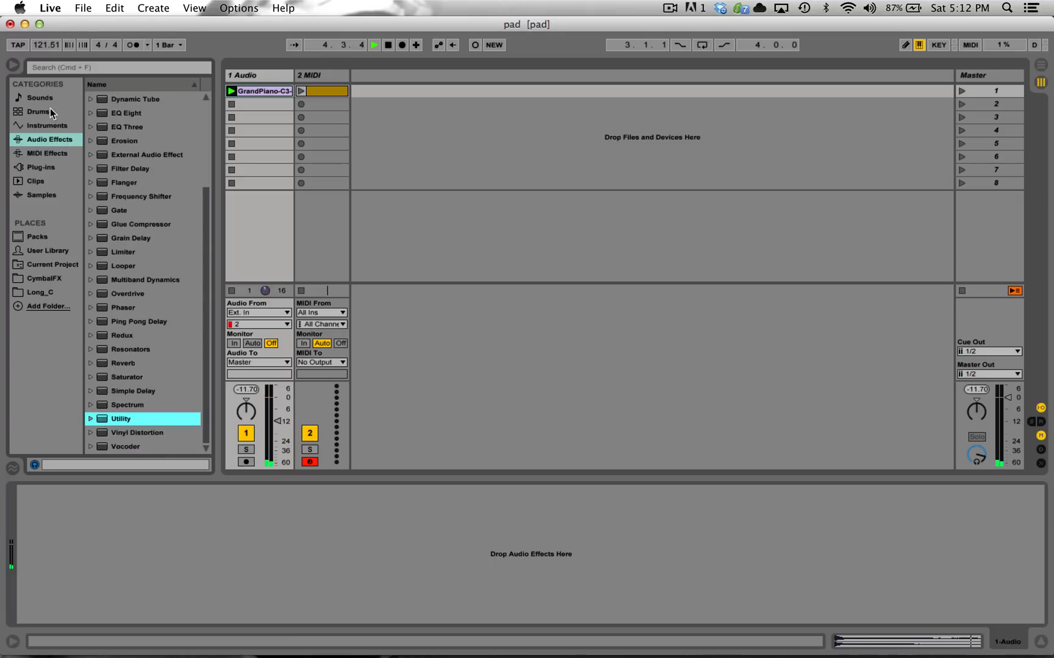
{"action": "left_click", "coordinate": [47, 125]}
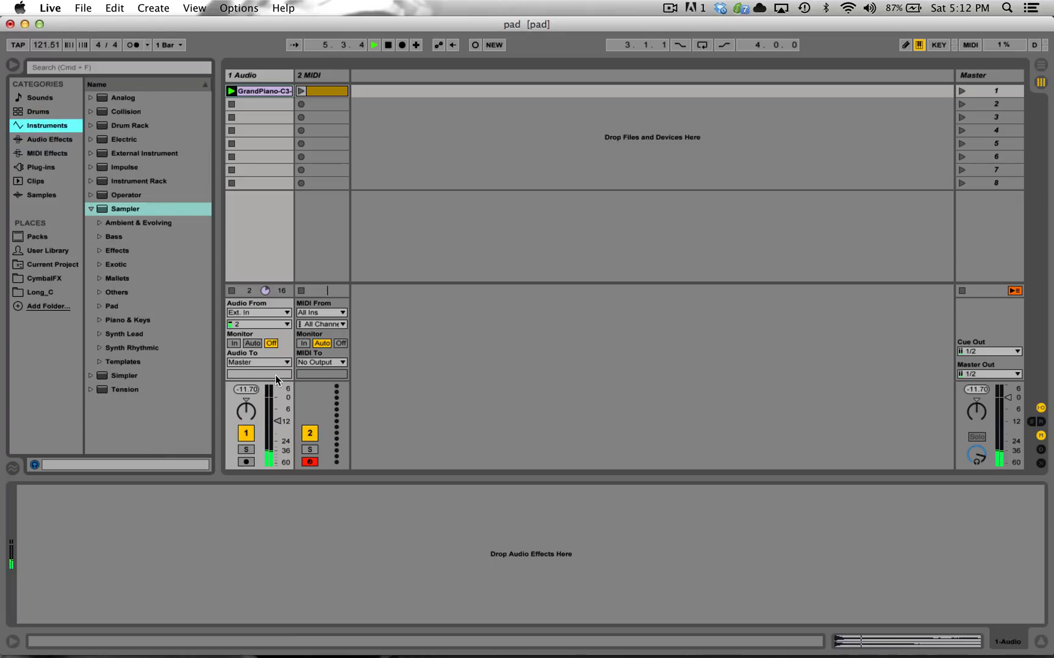
{"action": "double_click", "coordinate": [101, 209]}
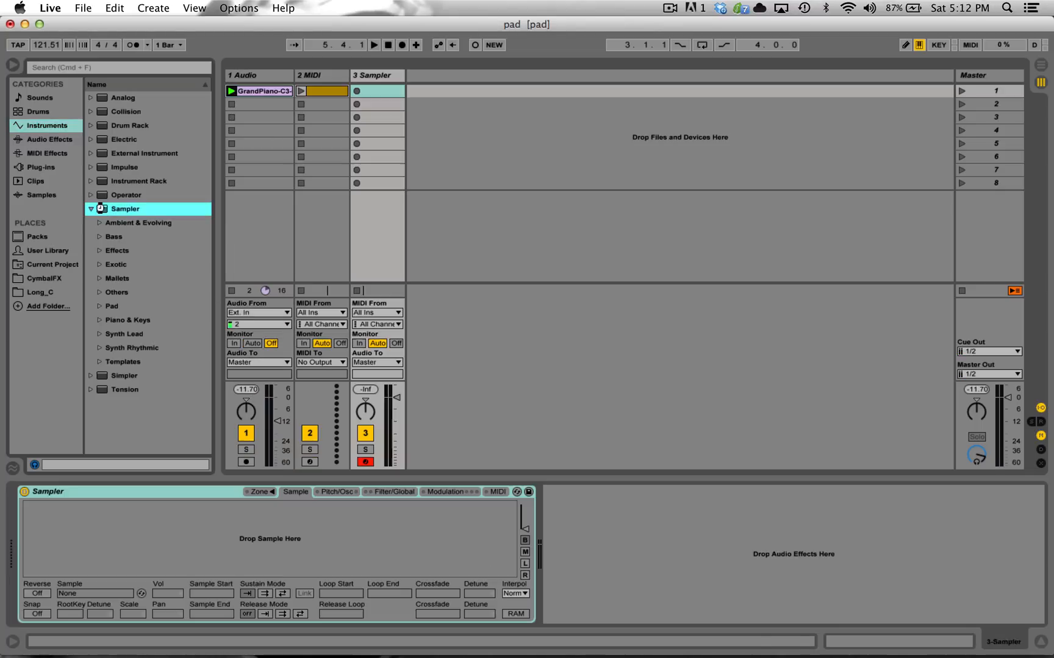
Delete the 2 MIDI track that no longer holds an instrument
{"action": "left_click", "coordinate": [329, 91]}
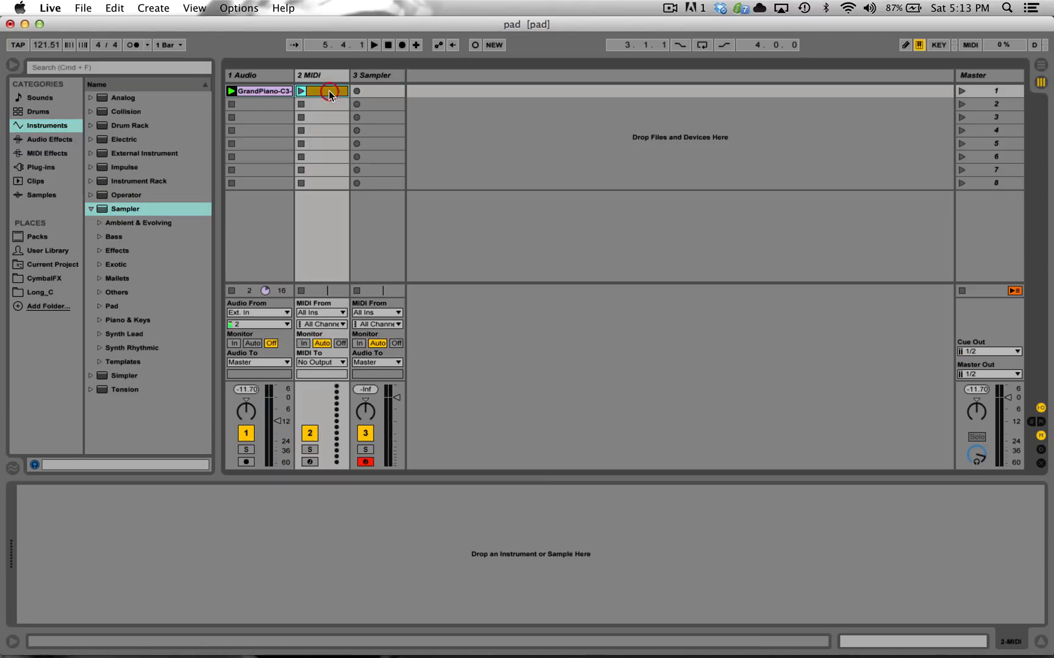
{"action": "left_click", "coordinate": [314, 75]}
{"action": "key", "text": "Delete"}
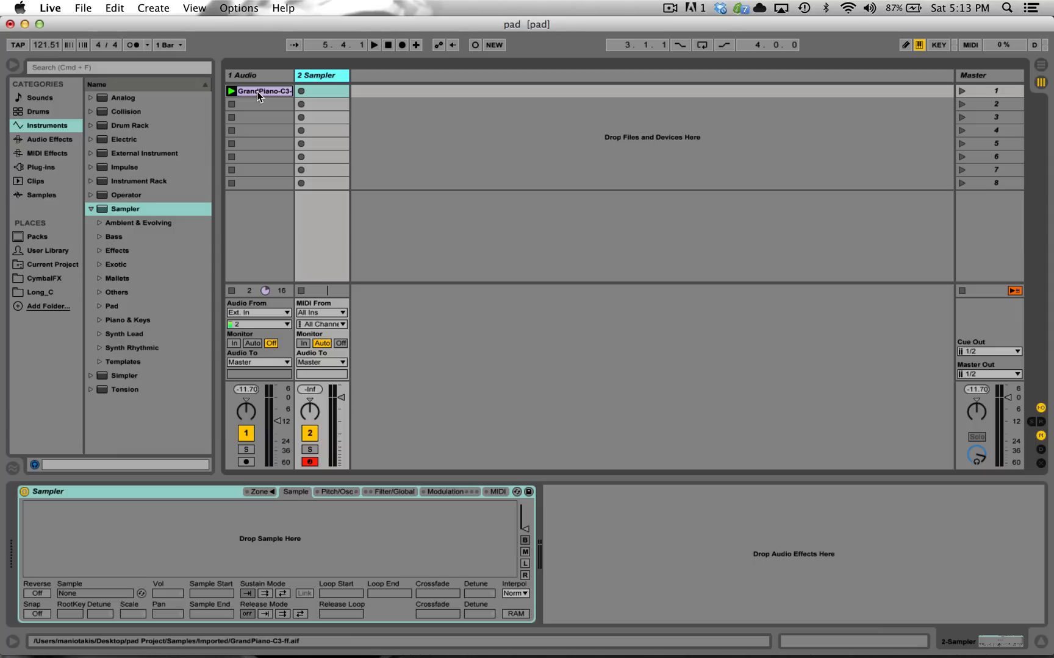
Load the GrandPiano-C3 clip into Sampler as its sample and reset the sample volume to 0.0 dB
{"action": "left_click_drag", "start_coordinate": [256, 91], "coordinate": [233, 531]}
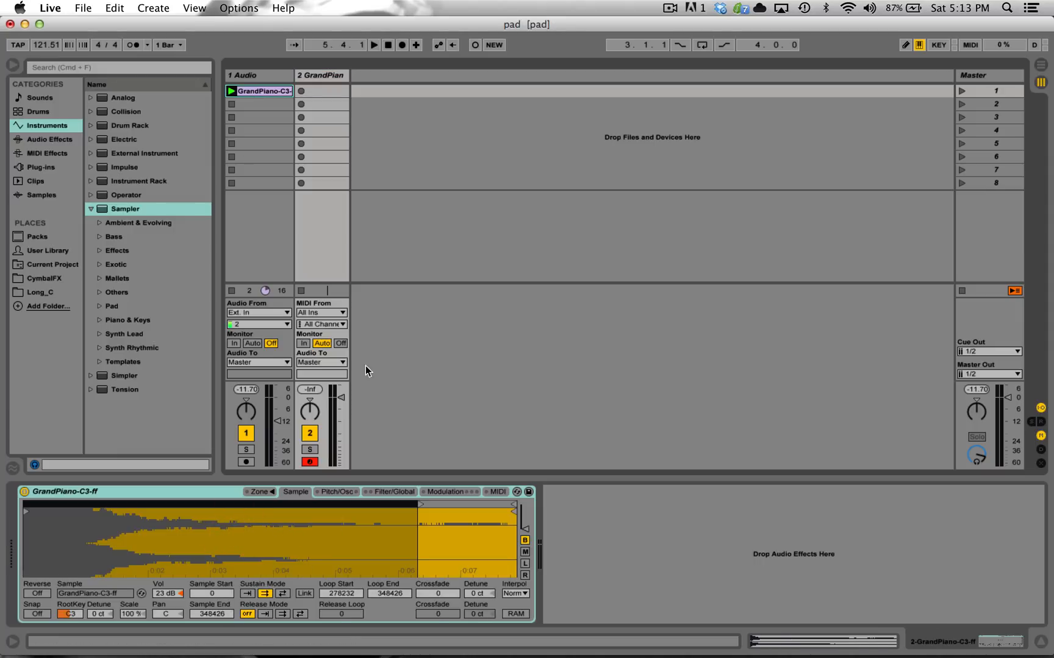
{"action": "left_click", "coordinate": [172, 595]}
{"action": "key", "text": "Delete"}
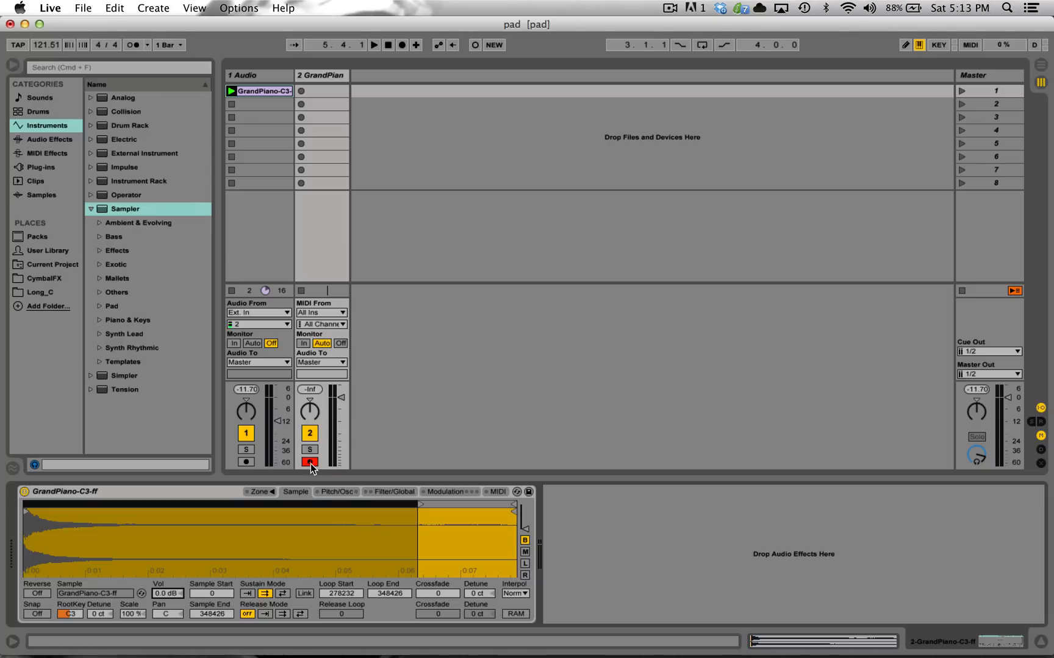
Audition the piano sample in Sampler by playing a note repeatedly
{"action": "left_click", "coordinate": [321, 90]}
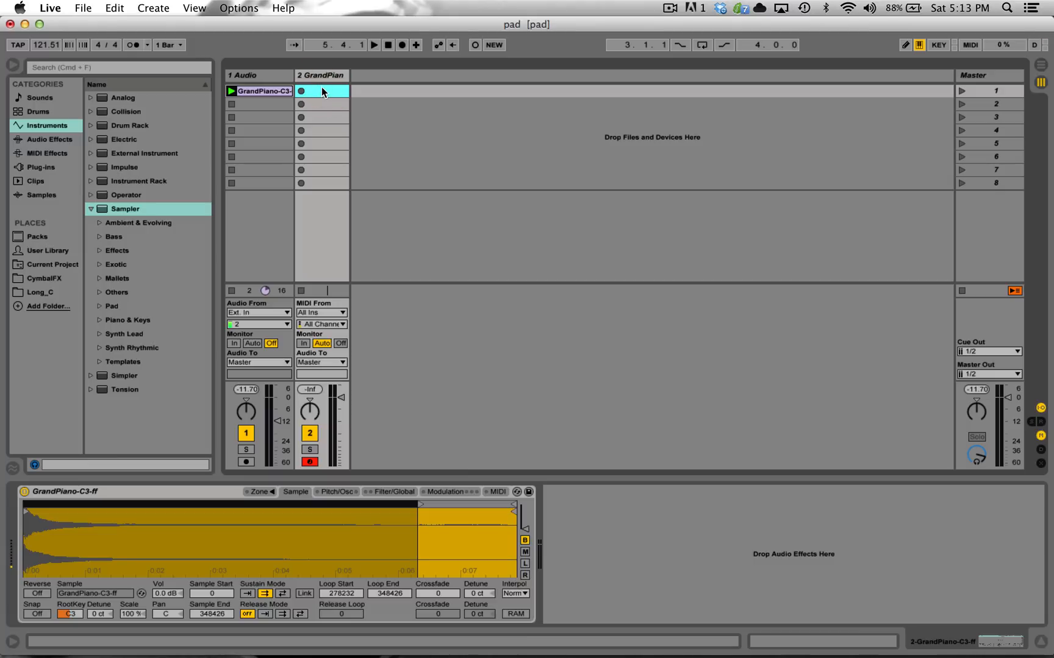
{"action": "key", "text": "a"}
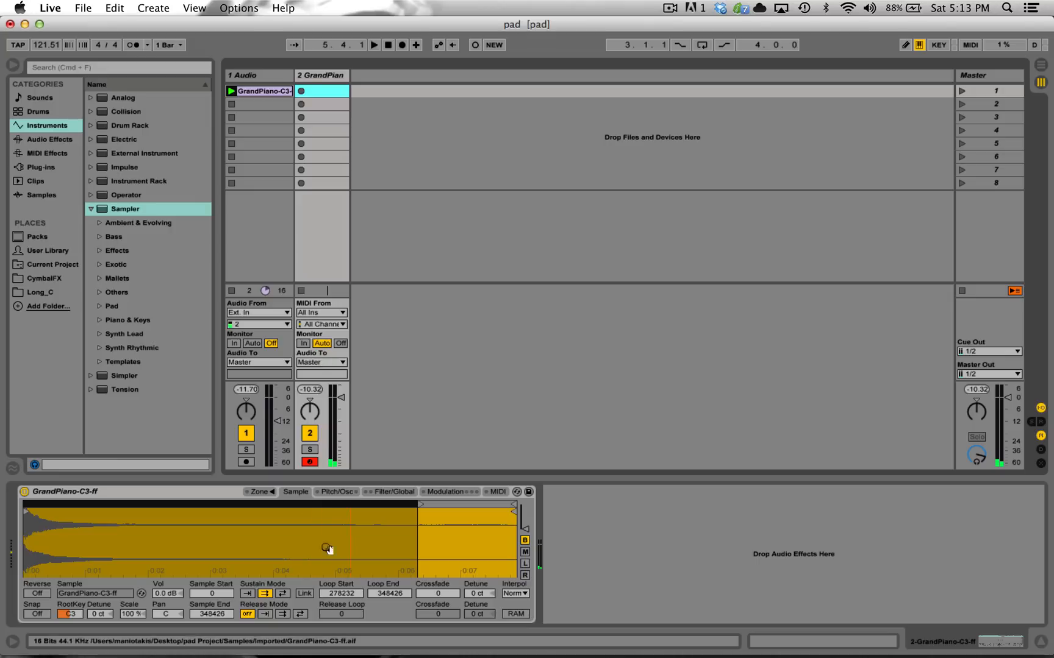
{"action": "key", "text": "a"}
{"action": "key", "text": "a"}
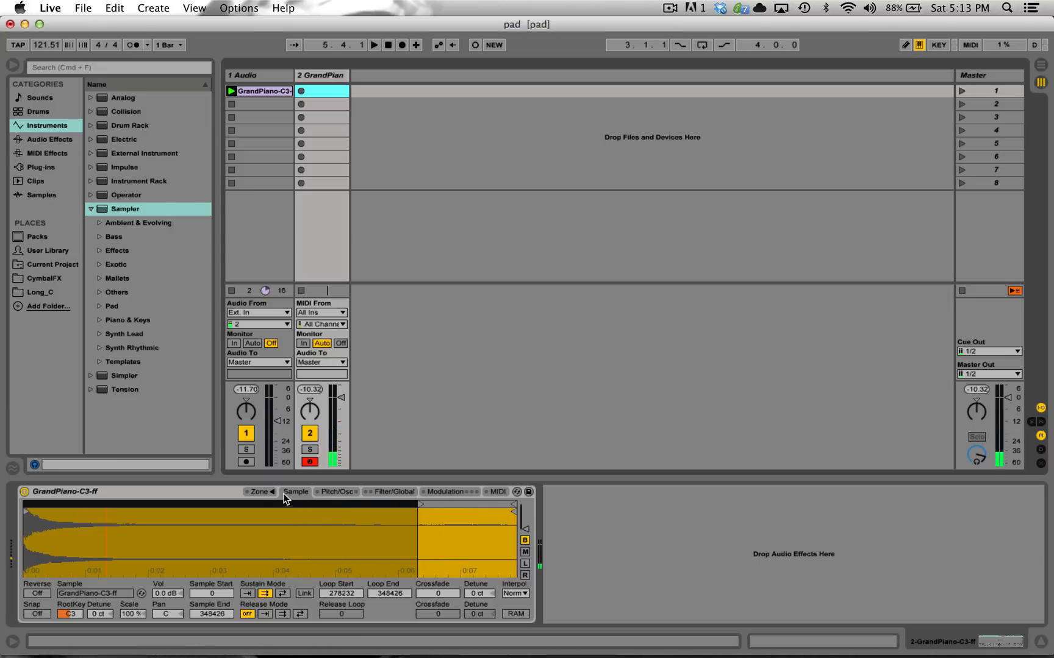
Extend the sample's key zone from C3 across the entire keyboard range and test it with notes
{"action": "left_click", "coordinate": [263, 492]}
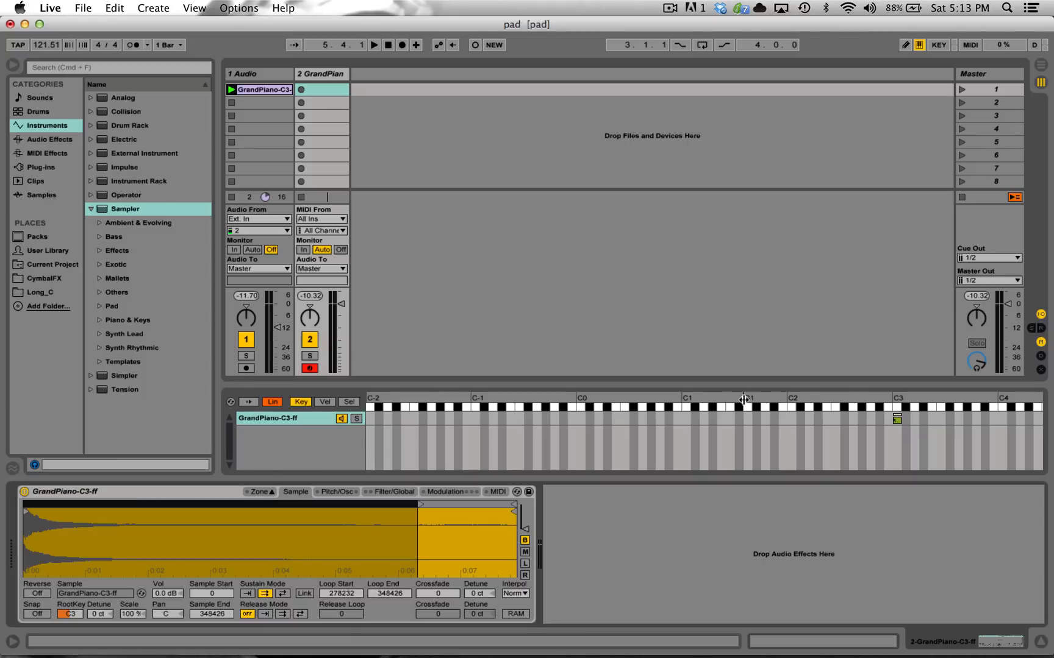
{"action": "left_click", "coordinate": [897, 420]}
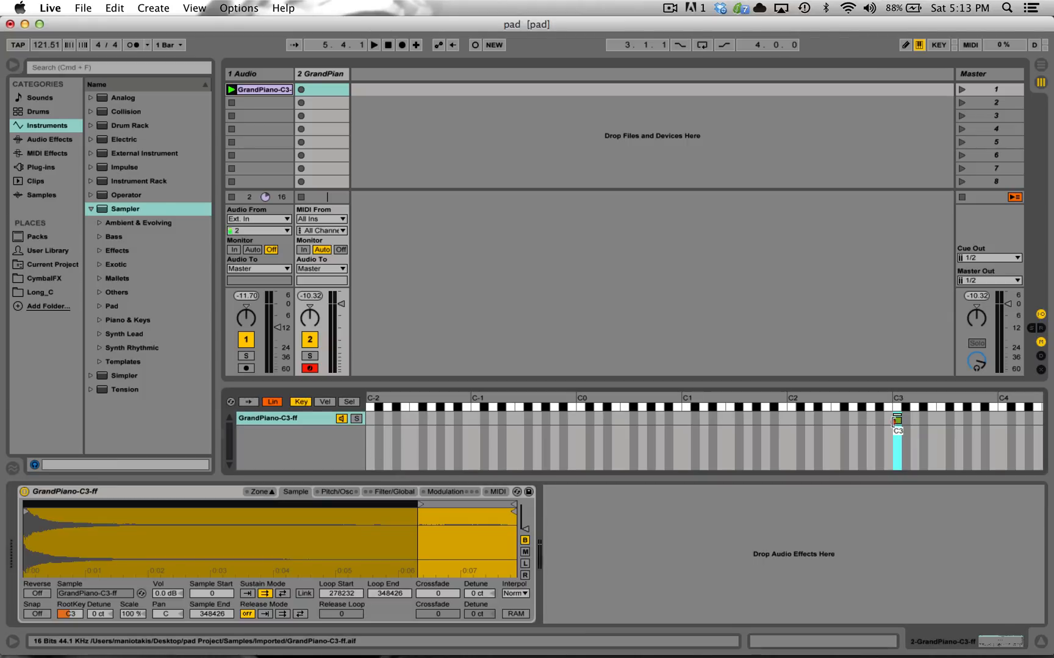
{"action": "left_click_drag", "start_coordinate": [894, 421], "coordinate": [339, 378]}
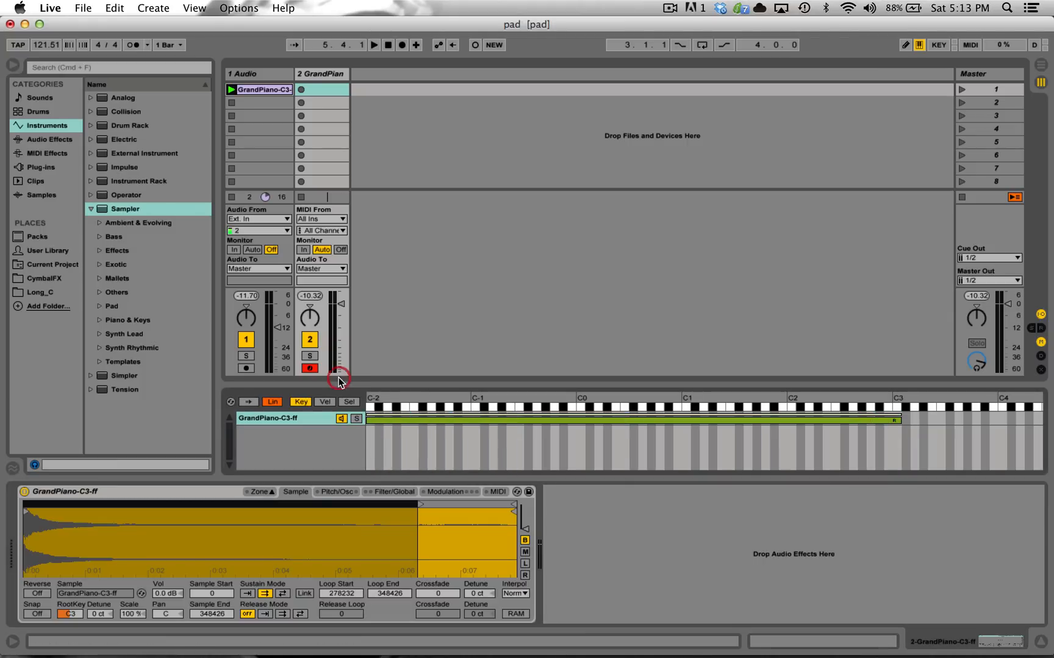
{"action": "left_click_drag", "start_coordinate": [901, 421], "coordinate": [1050, 370]}
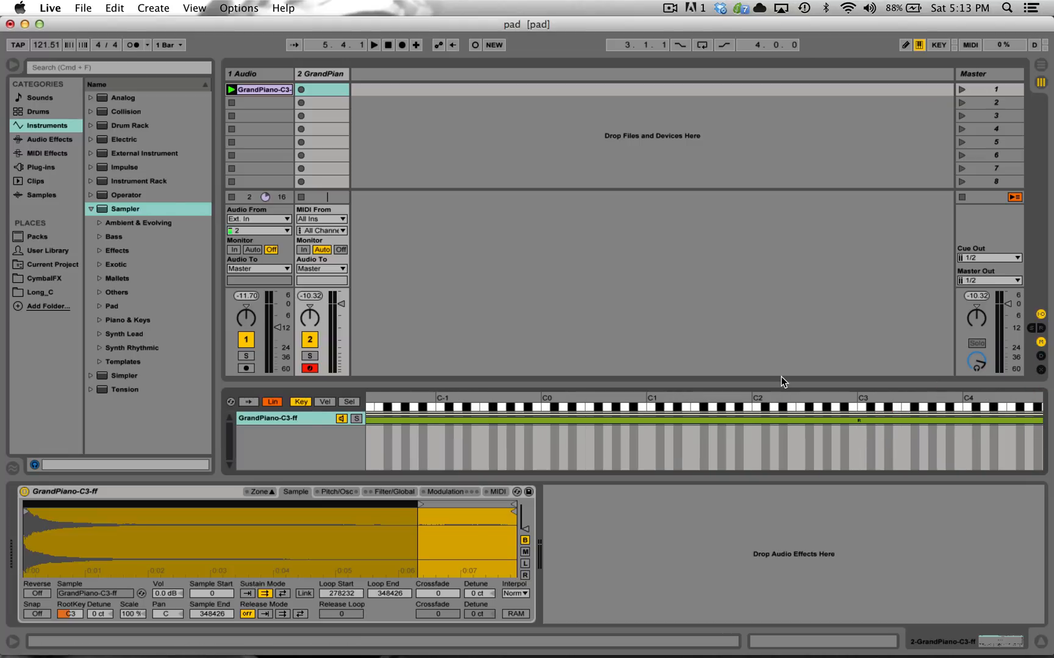
{"action": "key", "text": "a"}
{"action": "key", "text": "f"}
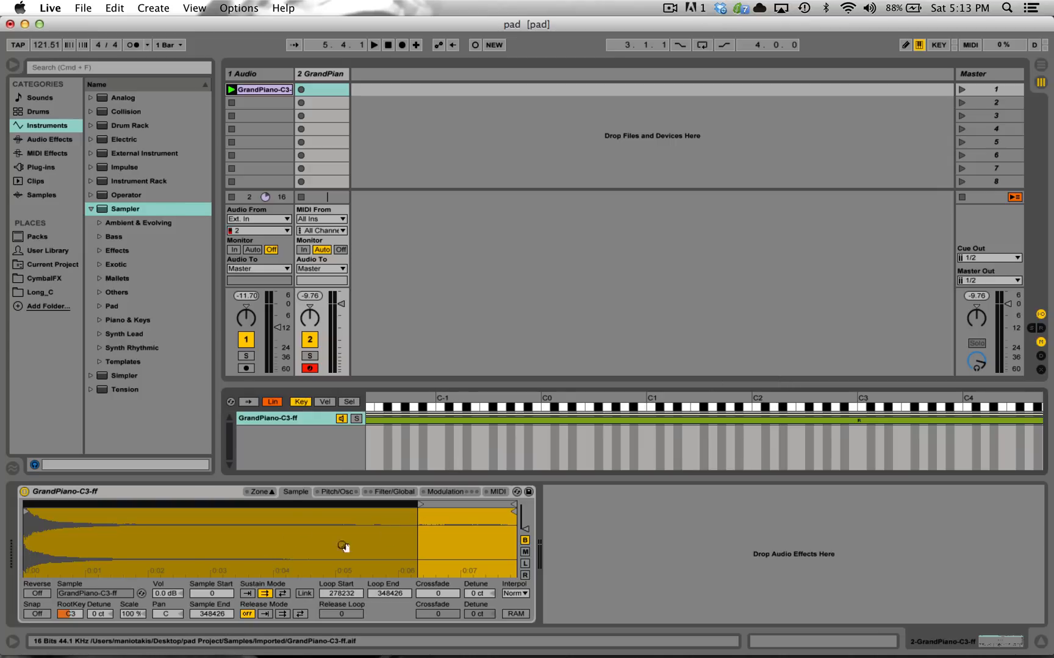
Turn on Reverse for the GrandPiano-C3-ff sample in Sampler
{"action": "left_click", "coordinate": [316, 493]}
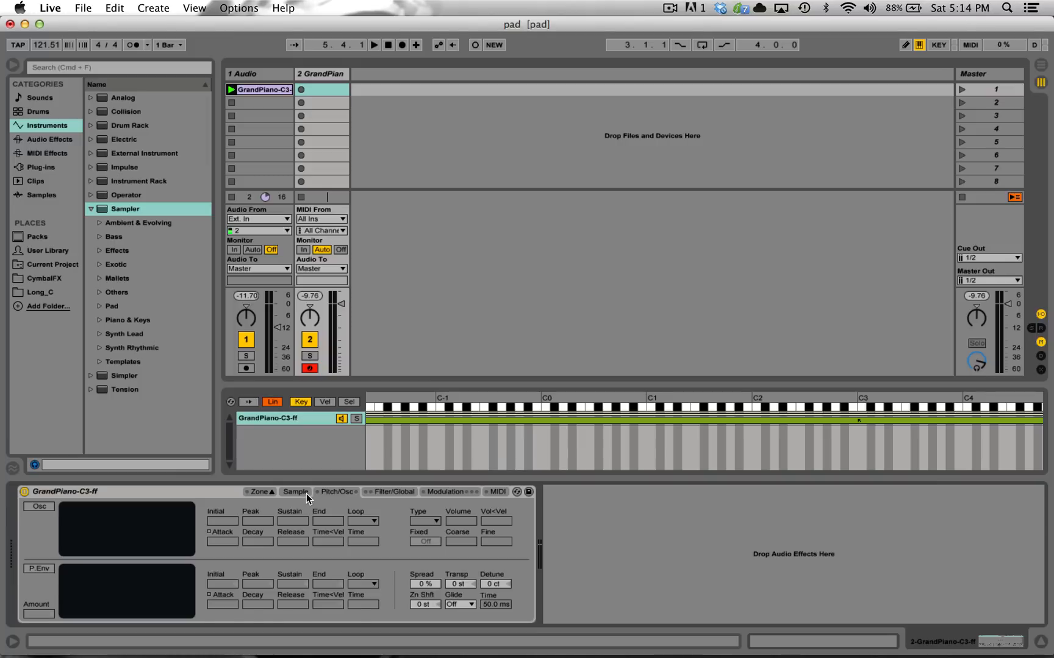
{"action": "left_click", "coordinate": [306, 494]}
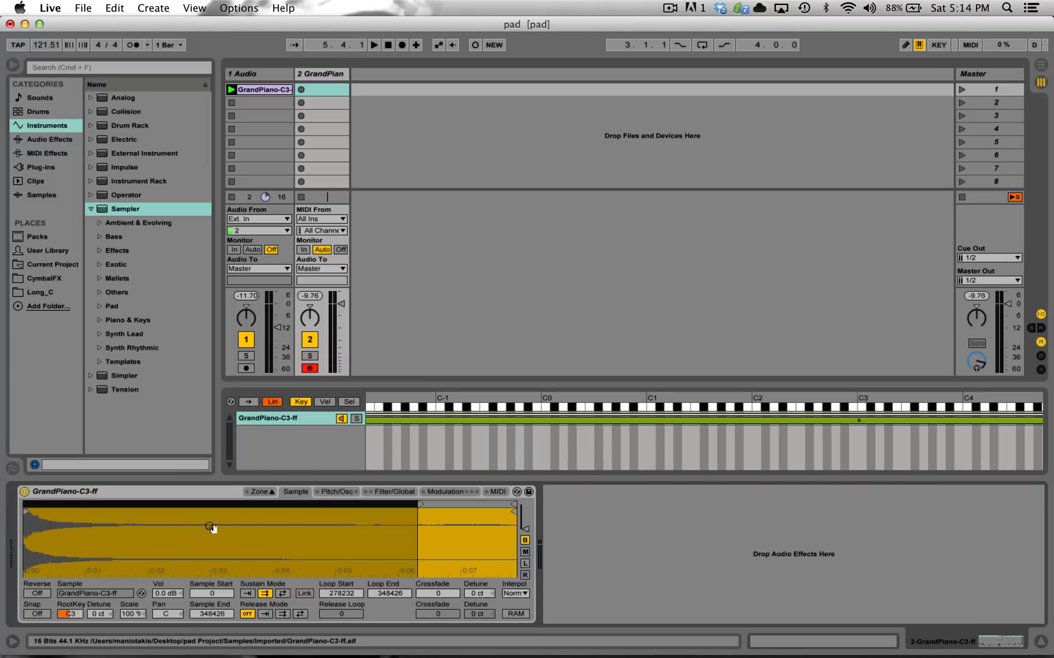
{"action": "left_click", "coordinate": [37, 595]}
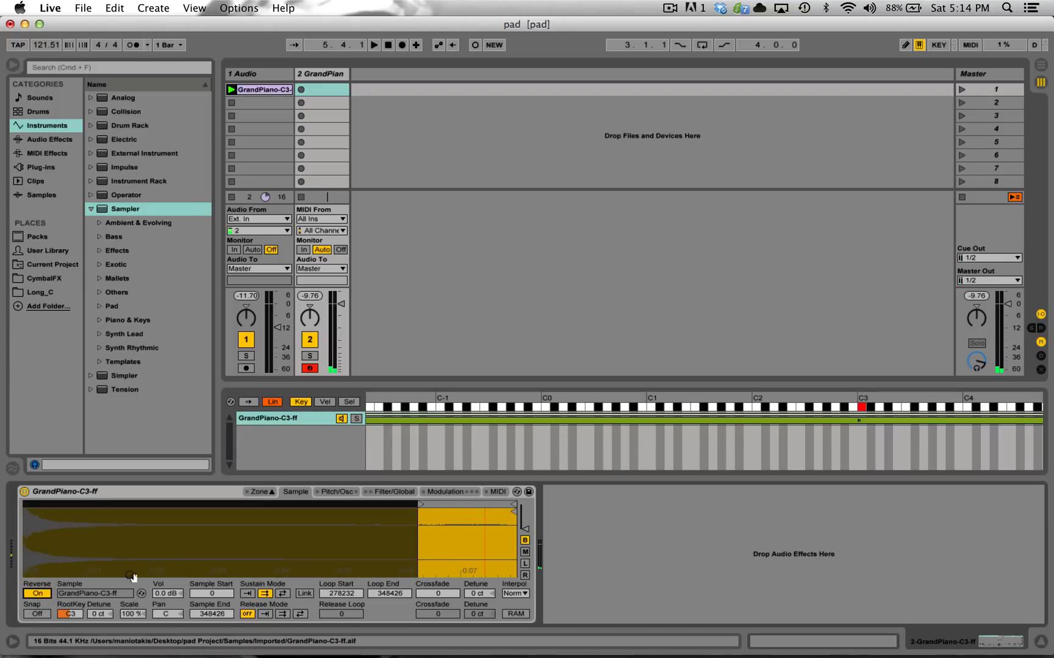
Set the sustain loop to start at about 92956 and end at about 244905, and audition it
{"action": "left_click", "coordinate": [420, 504]}
{"action": "mouse_move", "coordinate": [419, 505]}
{"action": "left_mouse_down"}
{"action": "mouse_move", "coordinate": [90, 500]}
{"action": "mouse_move", "coordinate": [142, 502]}
{"action": "left_mouse_up"}
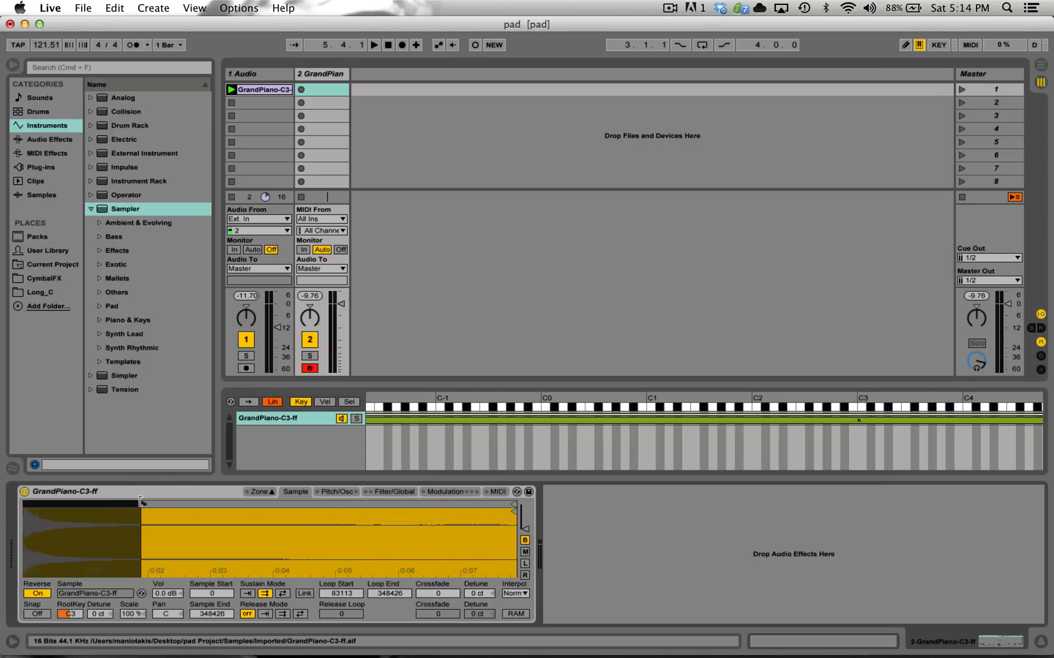
{"action": "mouse_move", "coordinate": [332, 590]}
{"action": "left_mouse_down"}
{"action": "mouse_move", "coordinate": [332, 582]}
{"action": "mouse_move", "coordinate": [381, 600]}
{"action": "left_mouse_up"}
{"action": "key", "text": "a"}
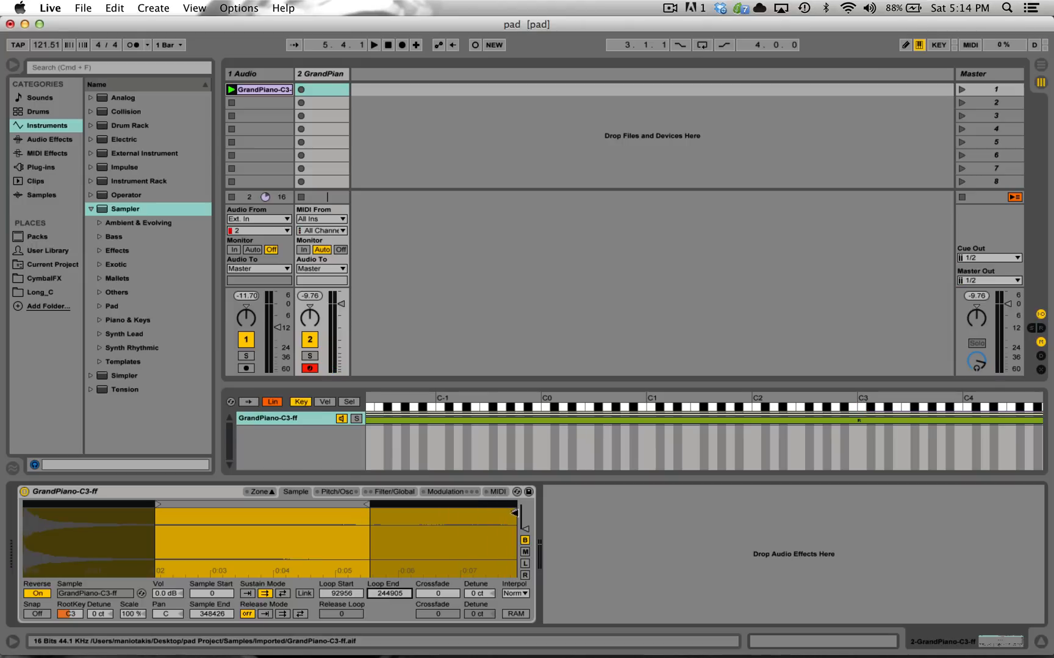
Set the sample end to 244905 and move the loop start to about 31014, testing the sound with notes
{"action": "left_click_drag", "start_coordinate": [514, 513], "coordinate": [366, 513]}
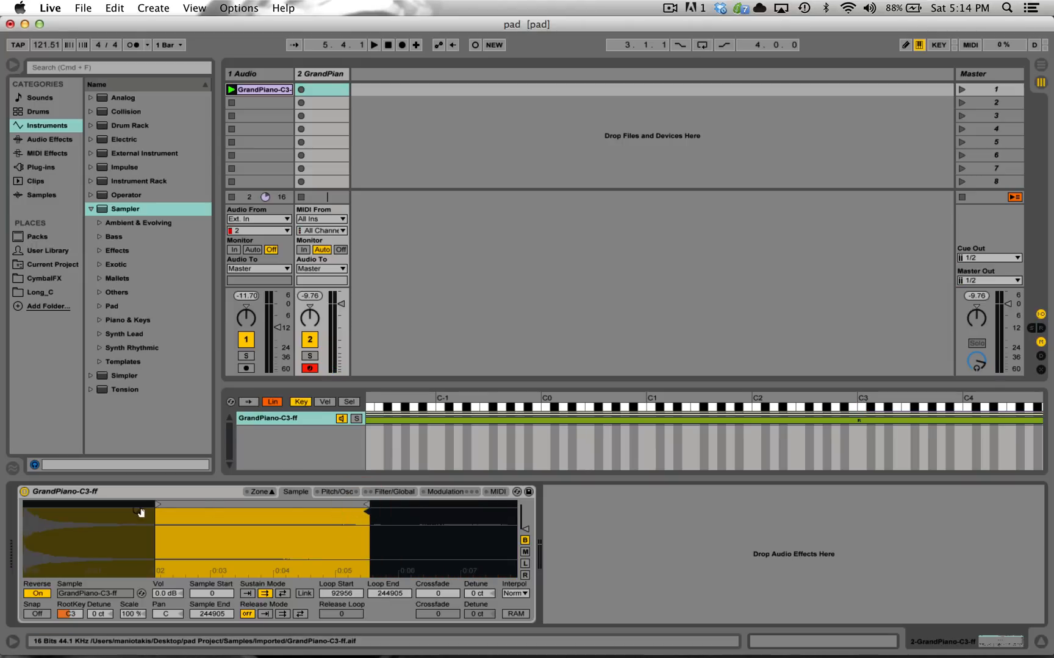
{"action": "left_click_drag", "start_coordinate": [156, 505], "coordinate": [68, 509]}
{"action": "key", "text": "a"}
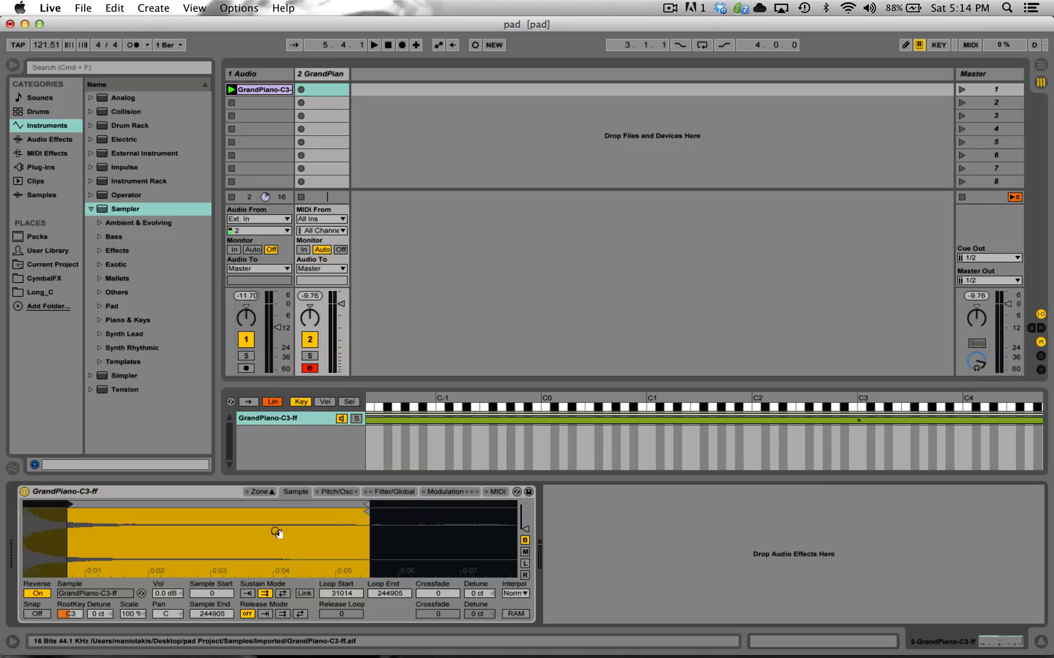
{"action": "key", "text": "a"}
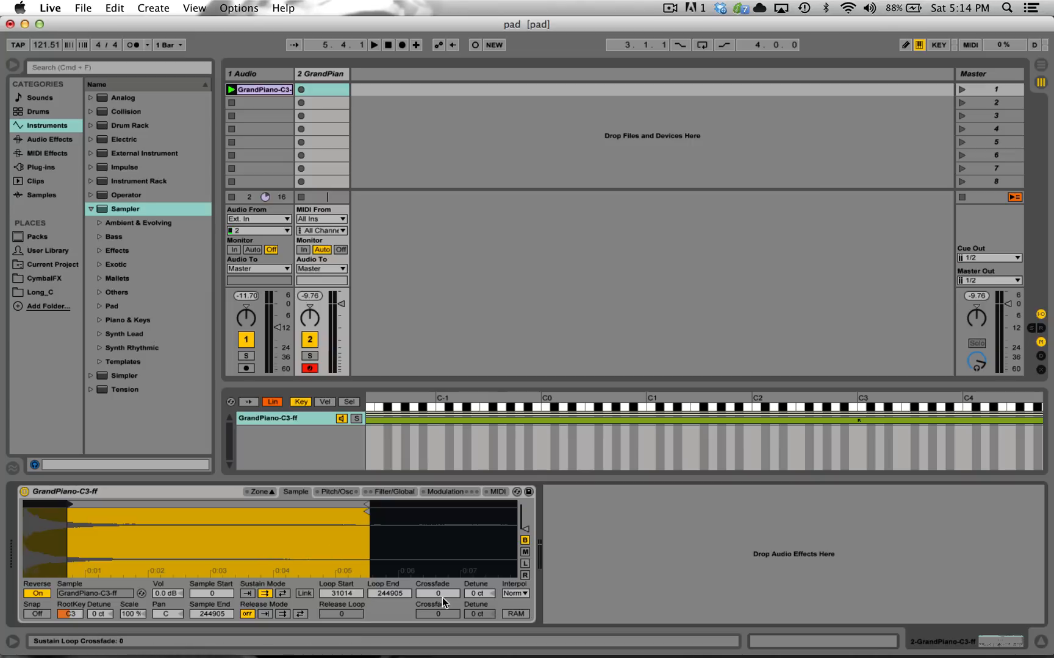
Move the sustain loop start to 50113, set the loop crossfade to 50113, and audition the sound with notes
{"action": "left_click_drag", "start_coordinate": [440, 593], "coordinate": [440, 519]}
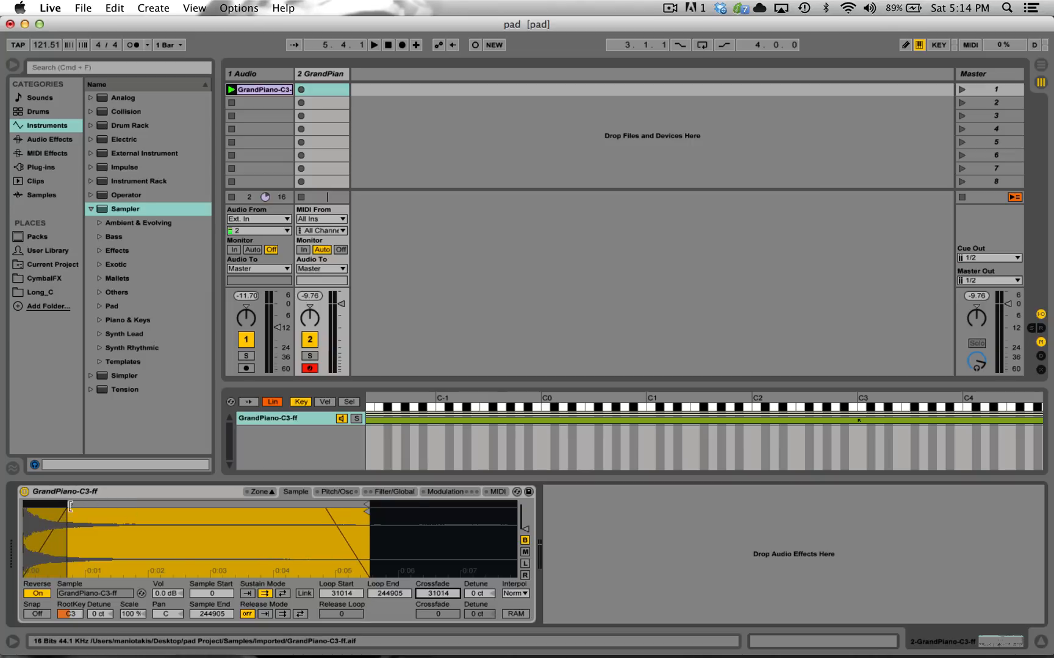
{"action": "left_click_drag", "start_coordinate": [69, 504], "coordinate": [95, 504]}
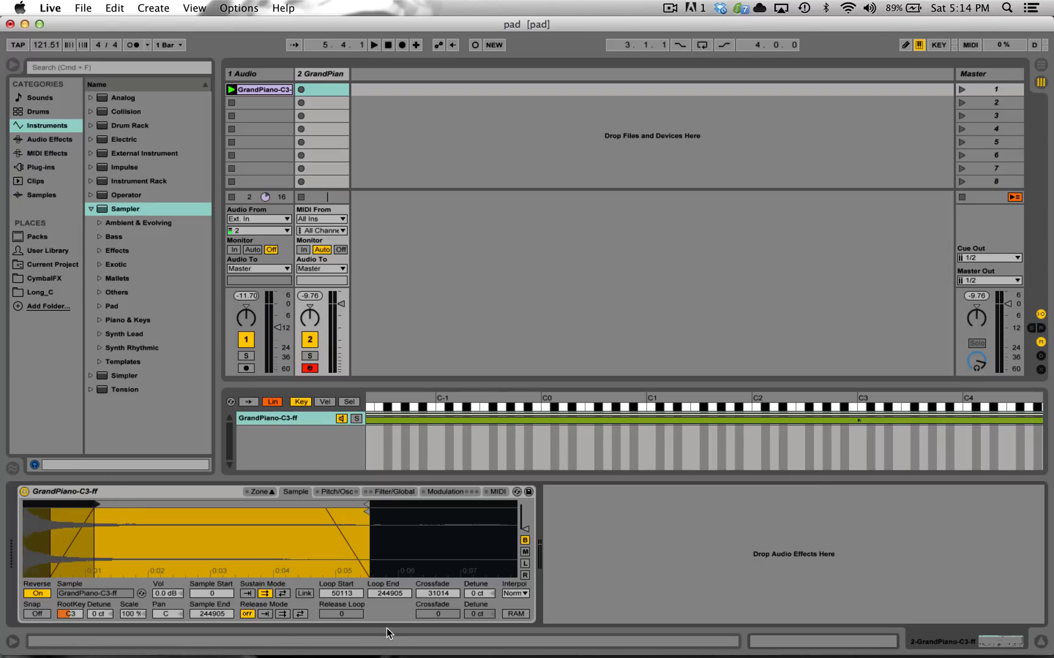
{"action": "left_click_drag", "start_coordinate": [428, 594], "coordinate": [428, 573]}
{"action": "key", "text": "a"}
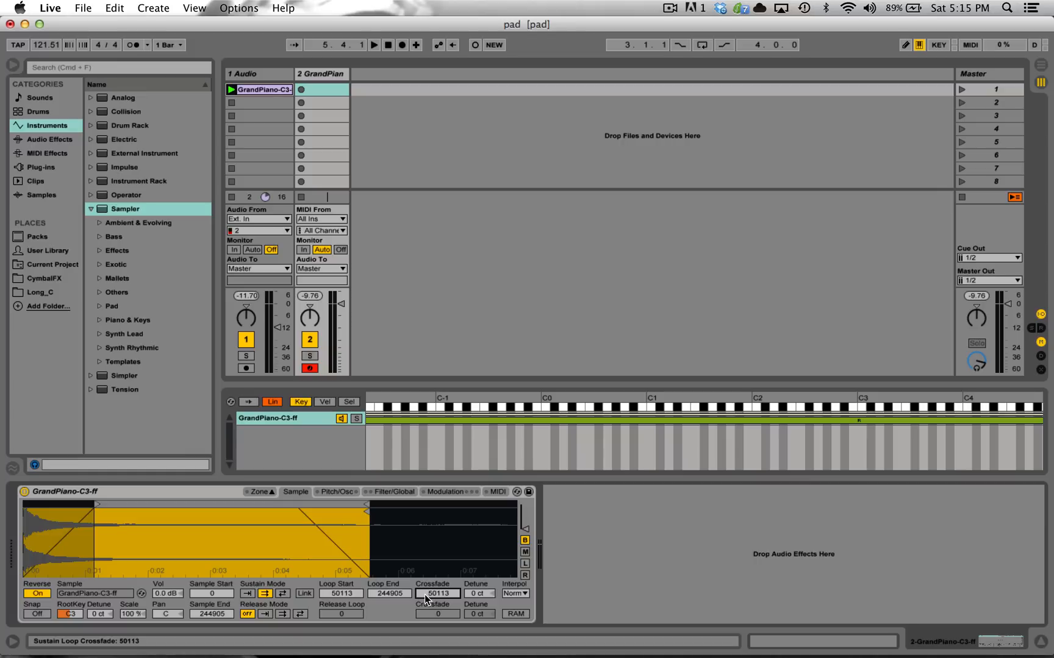
{"action": "key", "text": "a"}
{"action": "key", "text": "d"}
{"action": "key", "text": "g"}
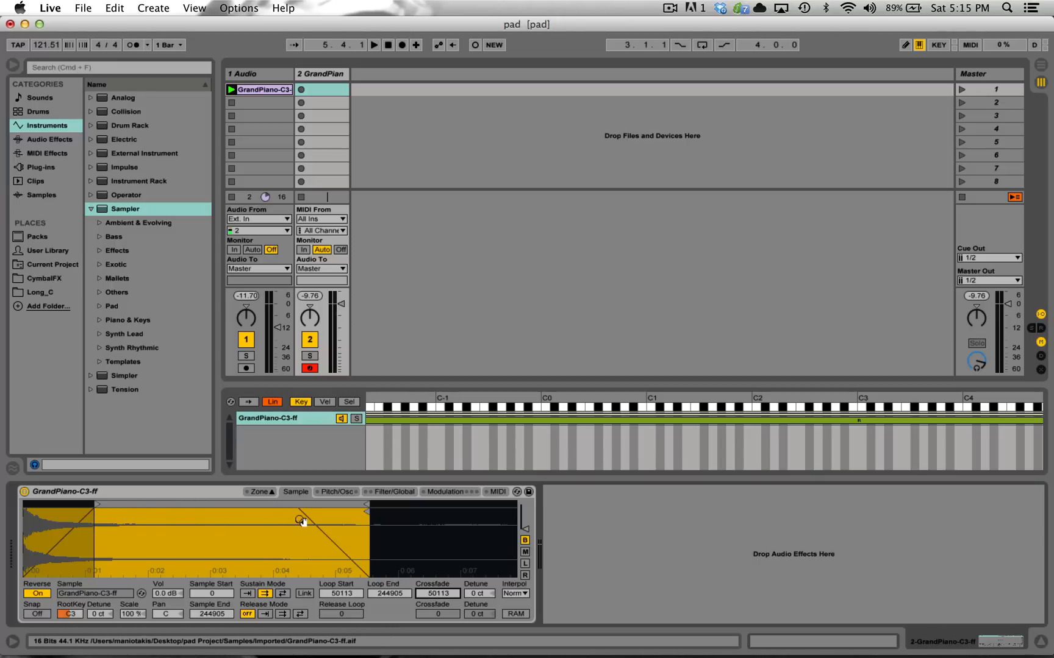
Add a Simple Delay after Sampler with Feedback at 38% and Dry/Wet at 61%
{"action": "left_click", "coordinate": [90, 210]}
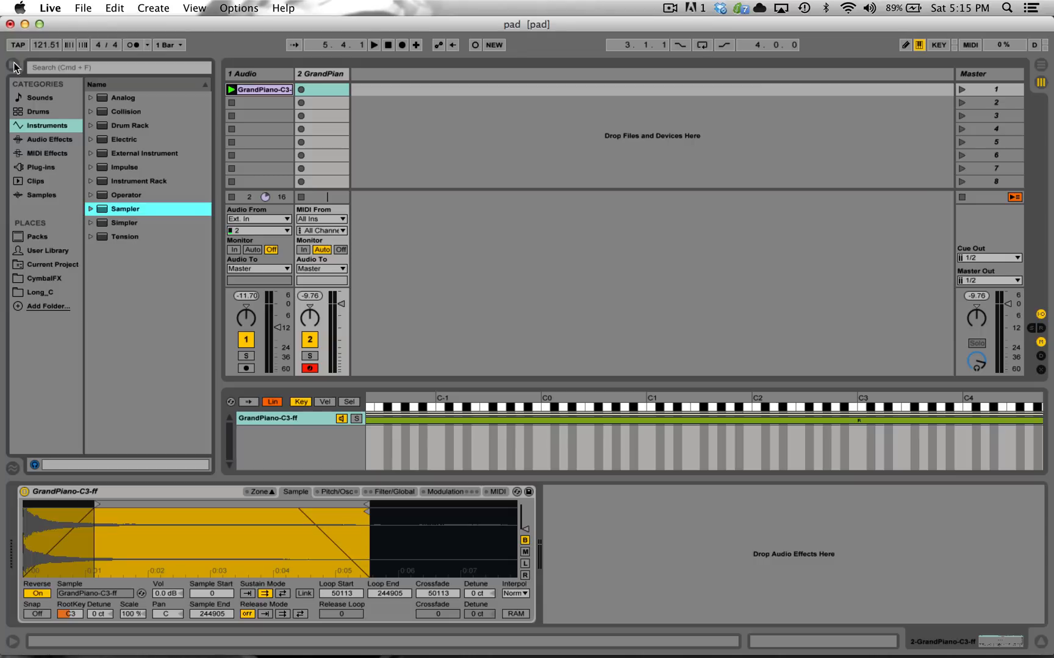
{"action": "left_click", "coordinate": [50, 140]}
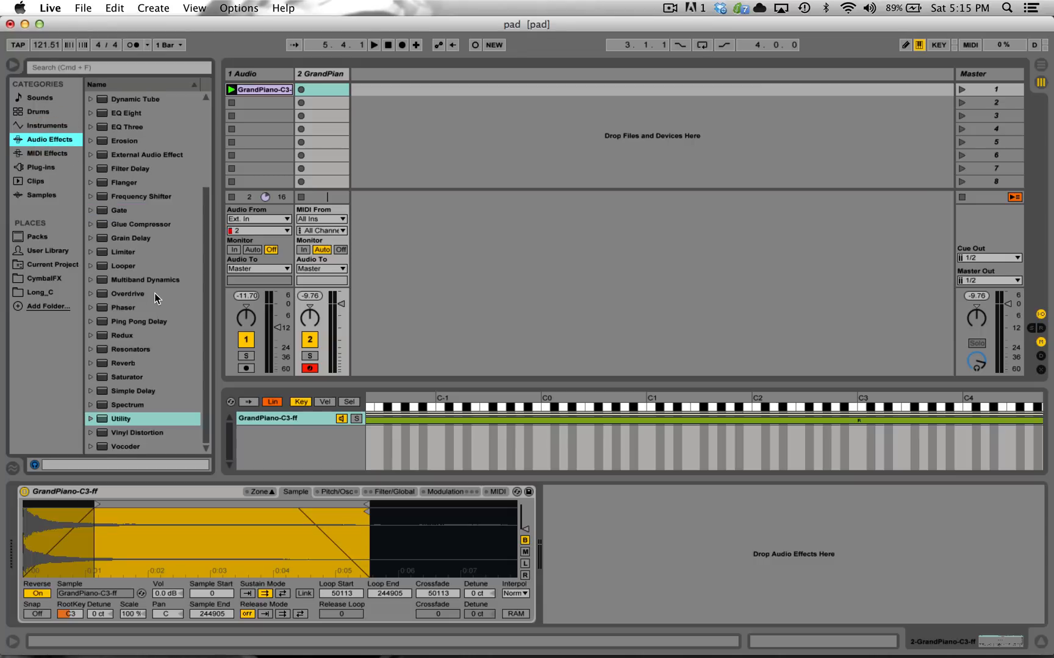
{"action": "double_click", "coordinate": [99, 391]}
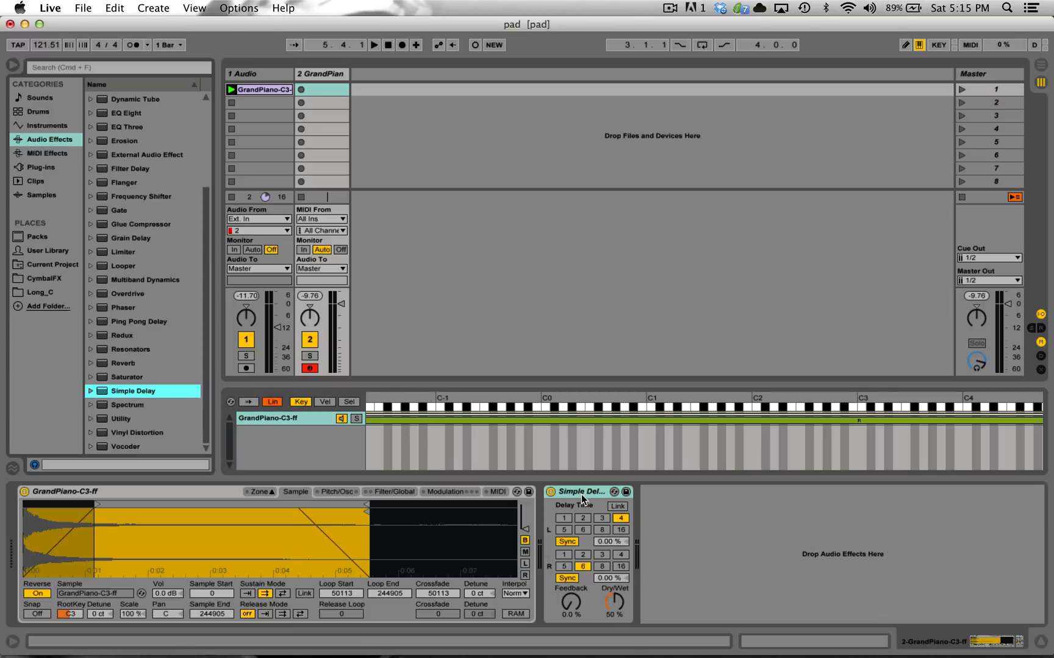
{"action": "left_click_drag", "start_coordinate": [571, 603], "coordinate": [570, 579]}
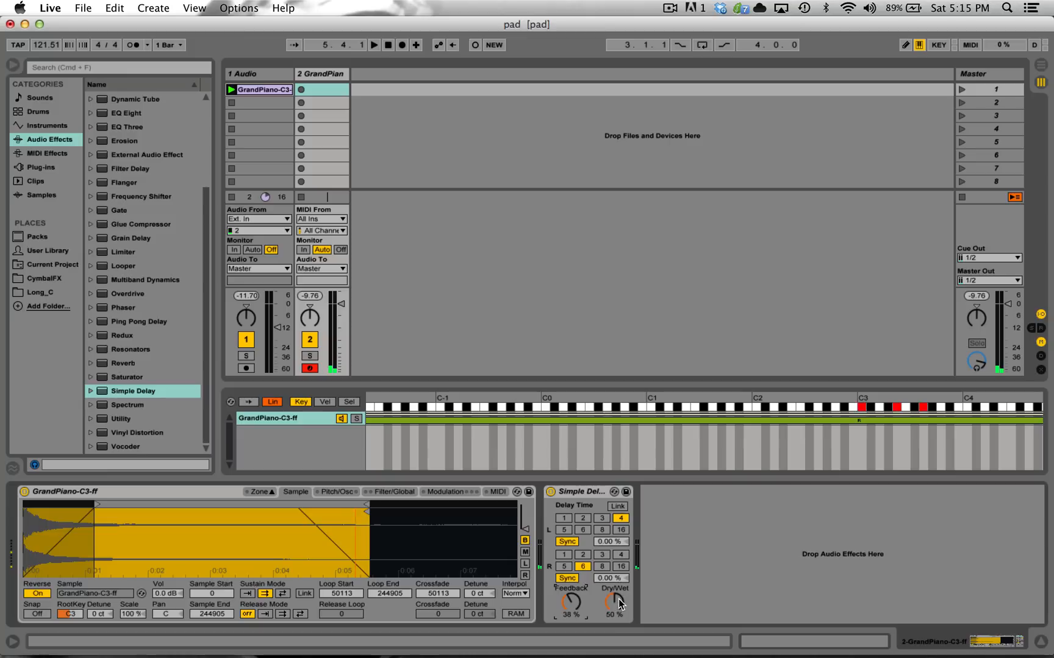
{"action": "key", "text": "XF86AudioLowerVolume"}
{"action": "key", "text": "XF86AudioLowerVolume"}
{"action": "left_click_drag", "start_coordinate": [615, 601], "coordinate": [614, 598]}
Add a Ping Pong Delay after the Simple Delay, test it with a chord, and turn the Simple Delay off
{"action": "double_click", "coordinate": [105, 323]}
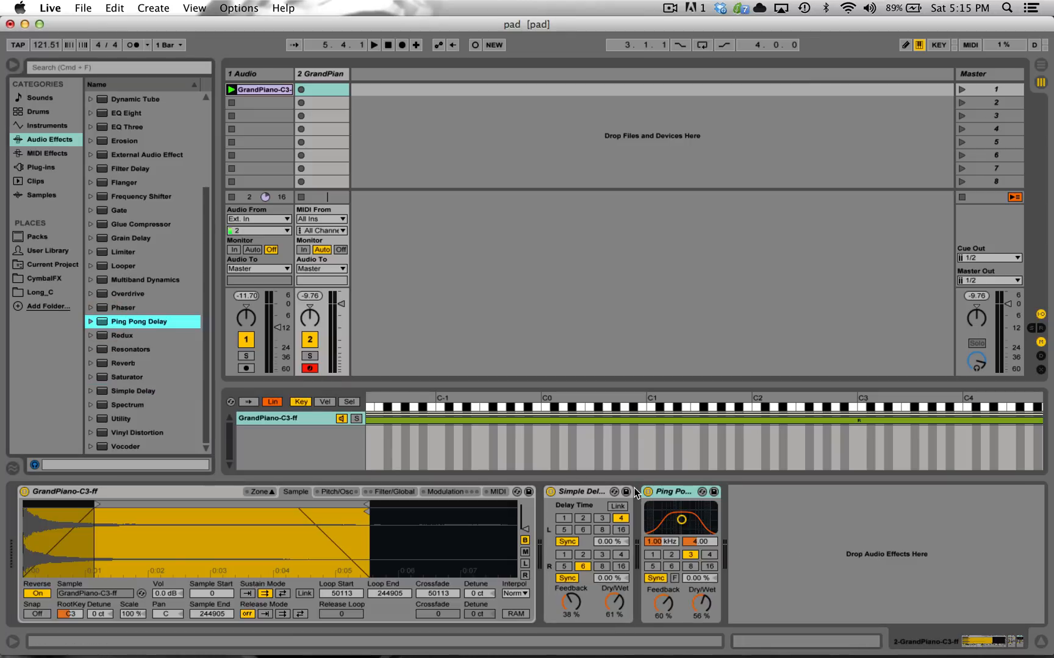
{"action": "key", "text": "a"}
{"action": "key", "text": "d"}
{"action": "key", "text": "g"}
{"action": "left_click", "coordinate": [550, 492]}
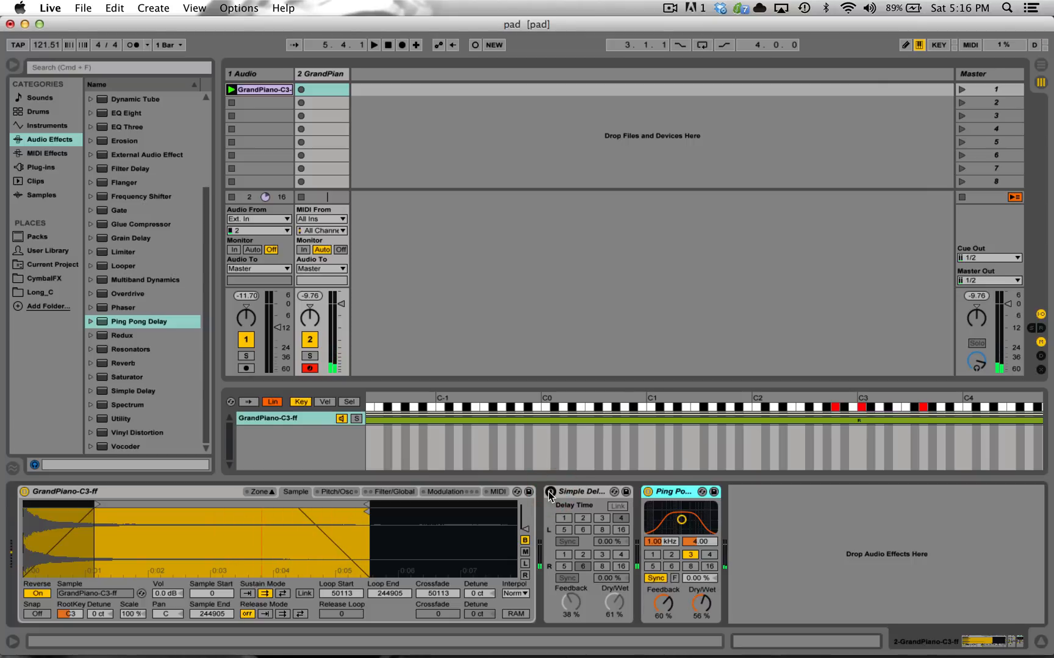
Shorten the sample by setting both the sustain loop end and the sample end to 143732
{"action": "left_click", "coordinate": [365, 513]}
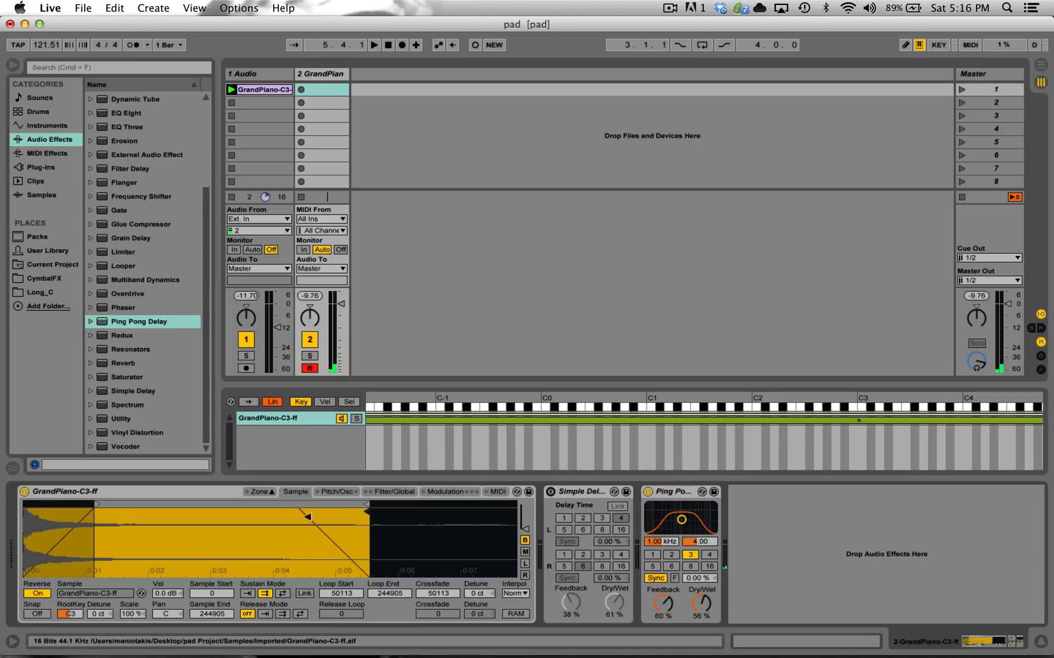
{"action": "left_click", "coordinate": [310, 518]}
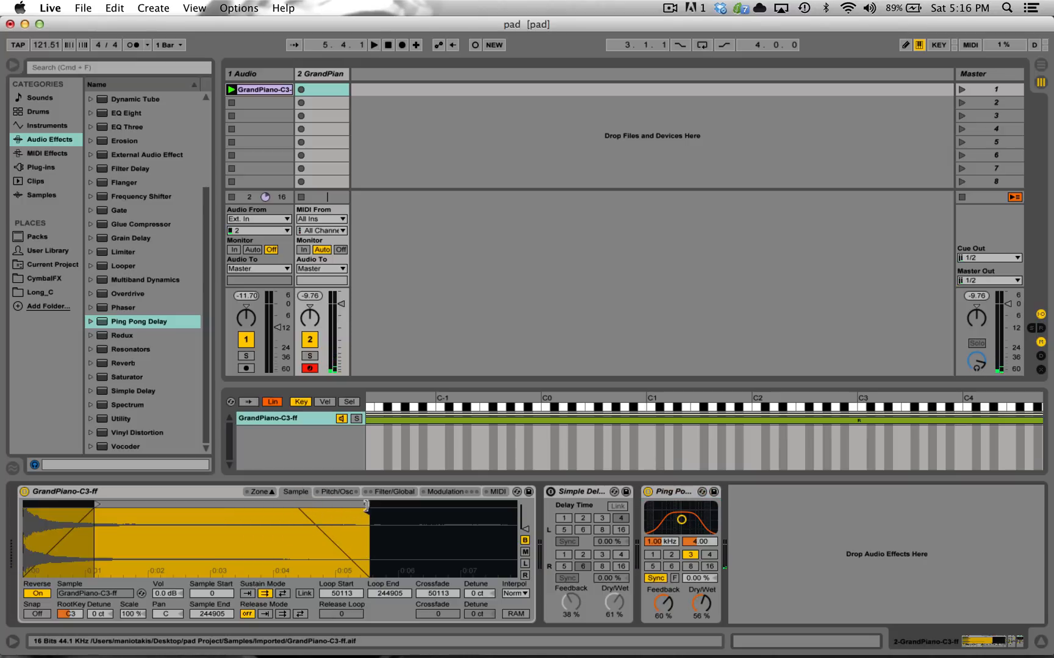
{"action": "mouse_move", "coordinate": [365, 505]}
{"action": "left_mouse_down"}
{"action": "mouse_move", "coordinate": [283, 512]}
{"action": "mouse_move", "coordinate": [223, 536]}
{"action": "left_mouse_up"}
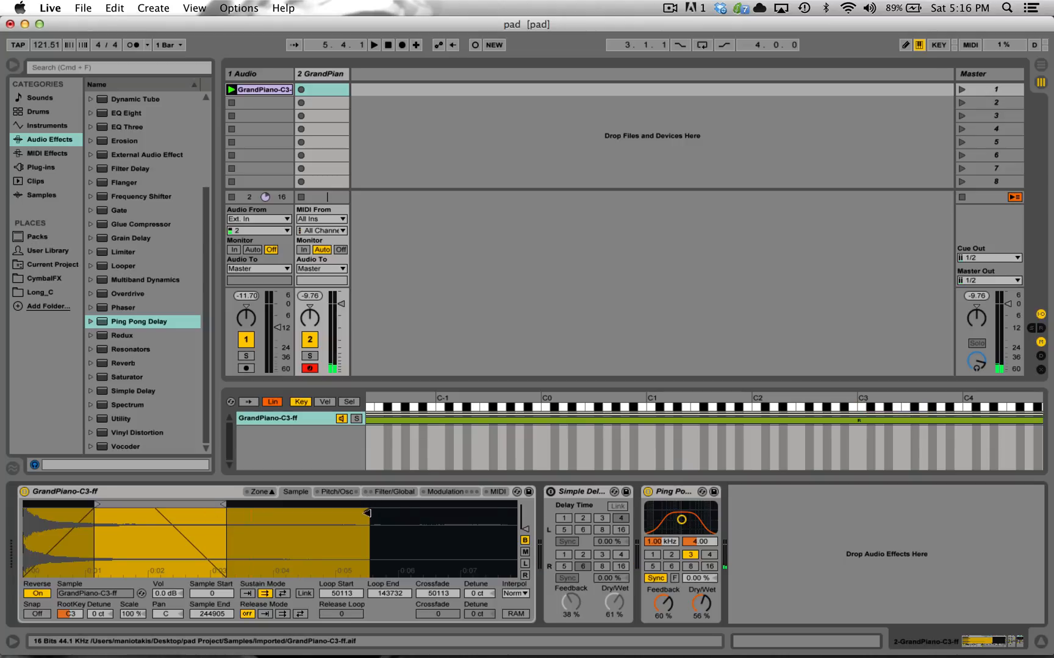
{"action": "left_click_drag", "start_coordinate": [367, 513], "coordinate": [221, 523]}
{"action": "left_click", "coordinate": [219, 522]}
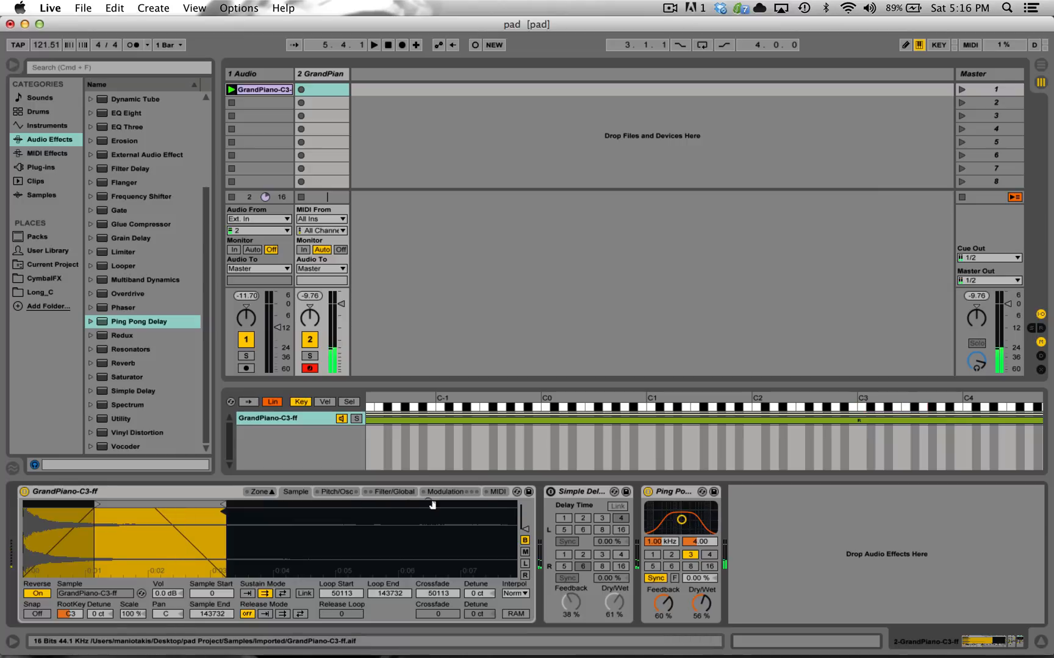
Set Sampler's volume envelope attack to 1.92 ms, audition a chord, and set the Ping Pong Delay's Feedback to 54%
{"action": "left_click", "coordinate": [382, 492]}
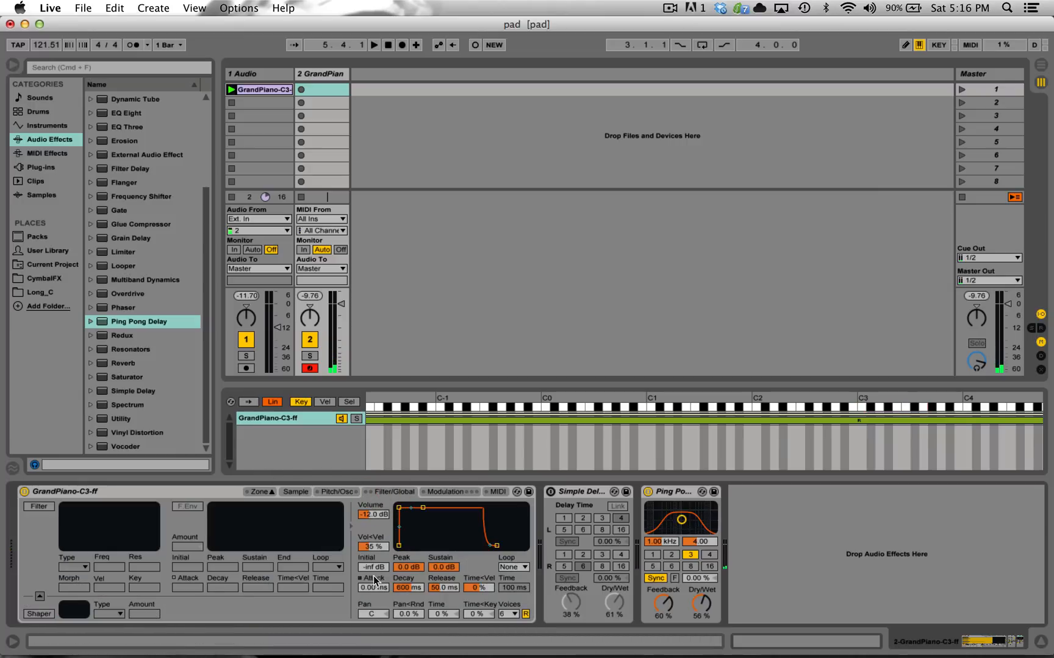
{"action": "left_click_drag", "start_coordinate": [374, 588], "coordinate": [373, 574]}
{"action": "key", "text": "a"}
{"action": "key", "text": "d"}
{"action": "key", "text": "g"}
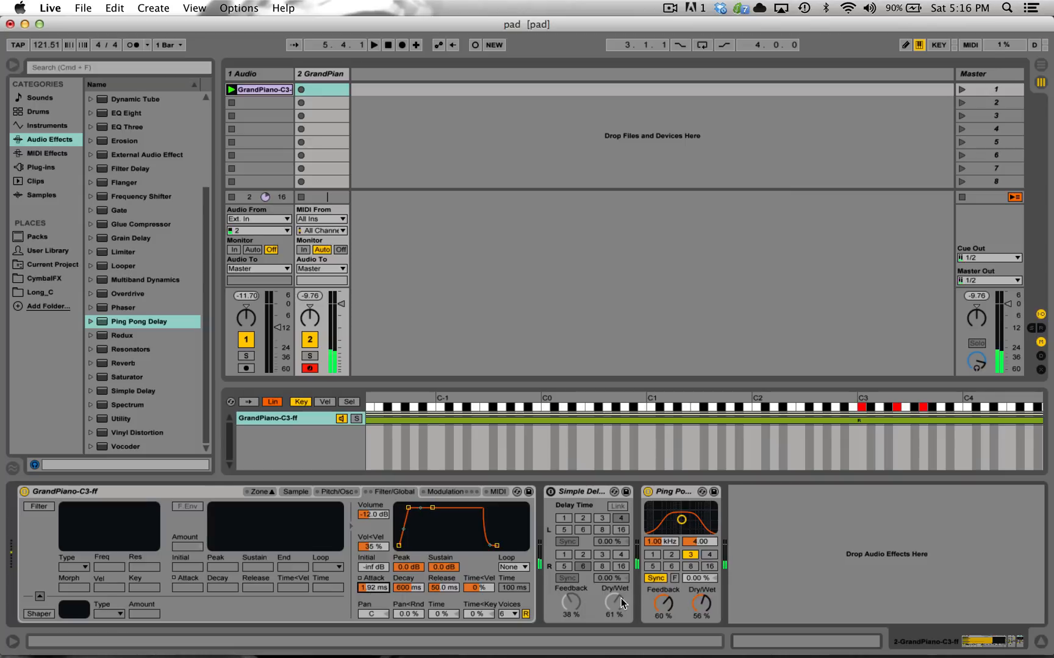
{"action": "left_click", "coordinate": [662, 613]}
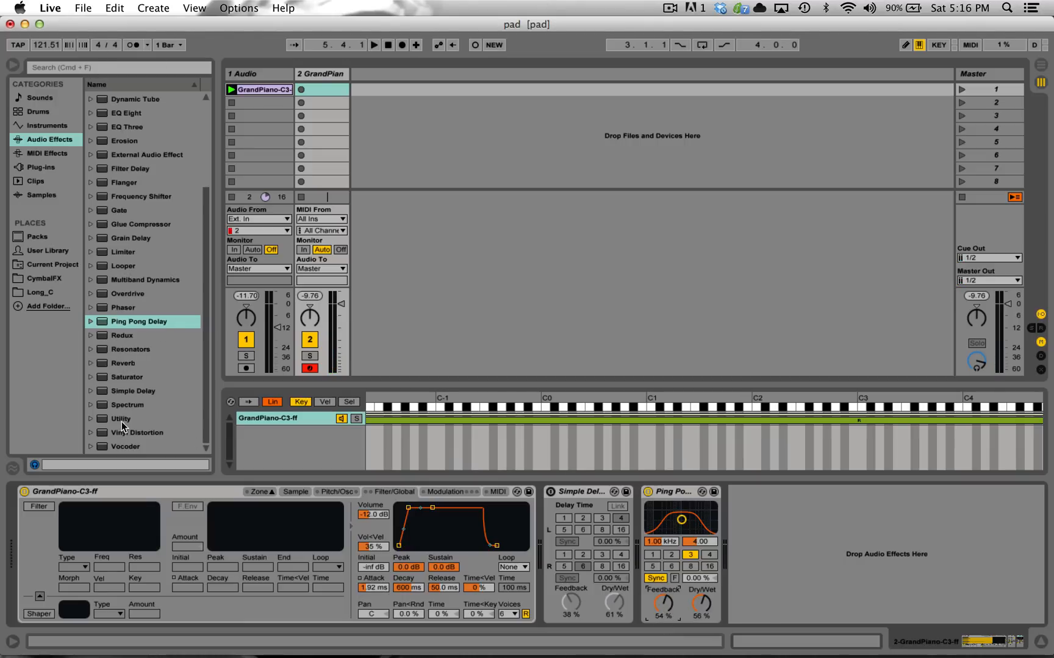
Add a Filter Delay with the L filter at 2.53 kHz and Q 5.50, set the channel volumes to -14, -13 and -12 dB, and audition it
{"action": "scroll", "coordinate": [110, 293], "scroll_direction": "up", "scroll_amount": 5}
{"action": "double_click", "coordinate": [99, 289]}
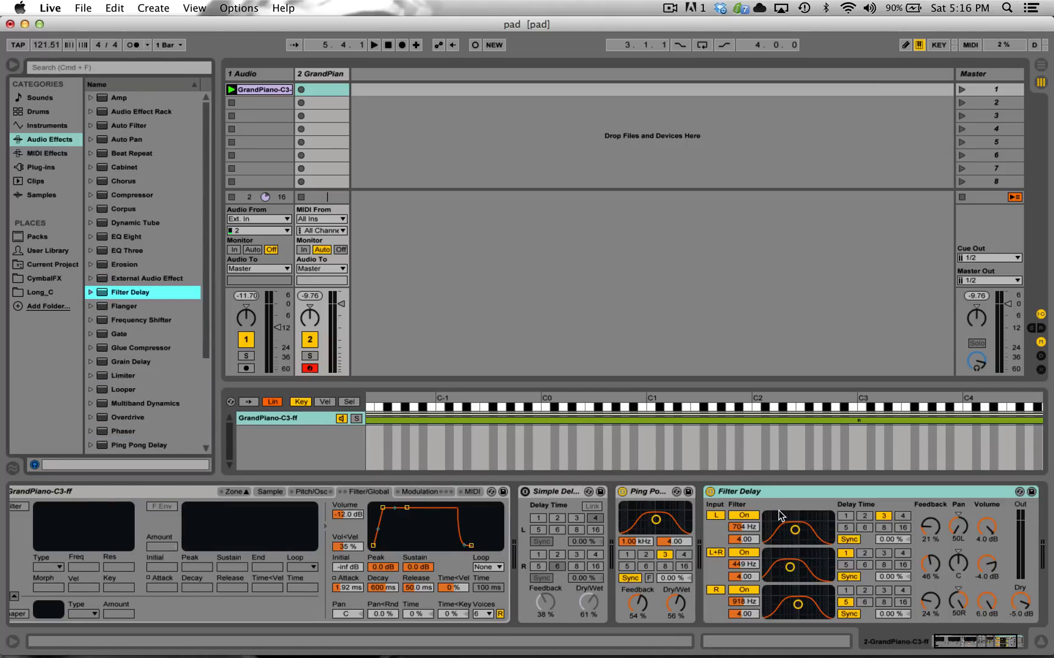
{"action": "left_click_drag", "start_coordinate": [795, 530], "coordinate": [806, 528]}
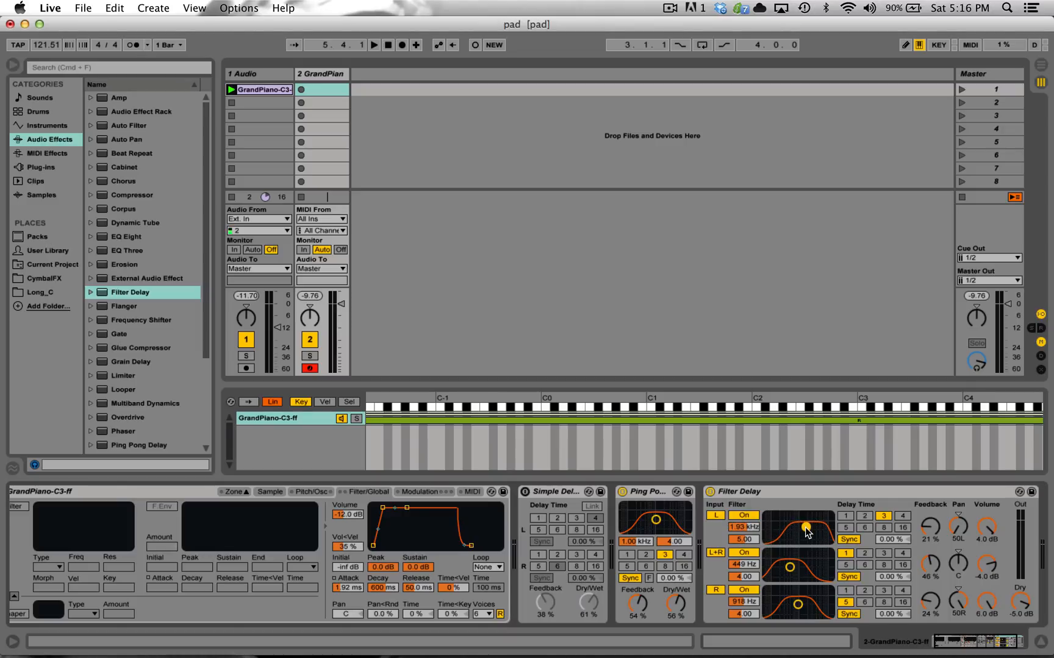
{"action": "left_click_drag", "start_coordinate": [806, 528], "coordinate": [809, 527]}
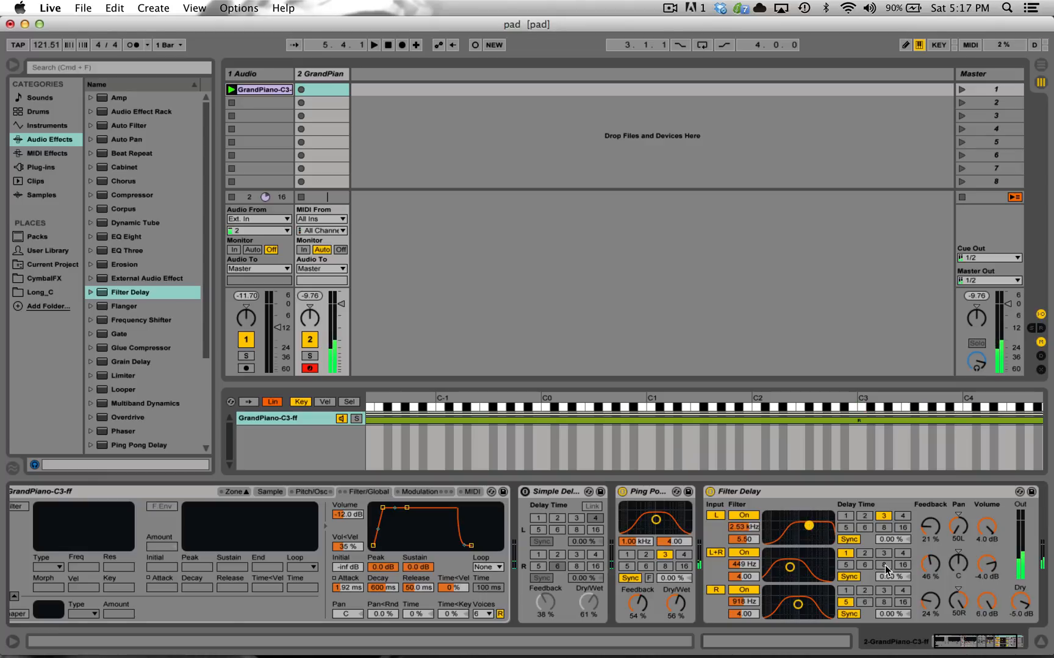
{"action": "left_click_drag", "start_coordinate": [989, 527], "coordinate": [987, 616]}
{"action": "key", "text": "a"}
{"action": "key", "text": "d"}
{"action": "key", "text": "g"}
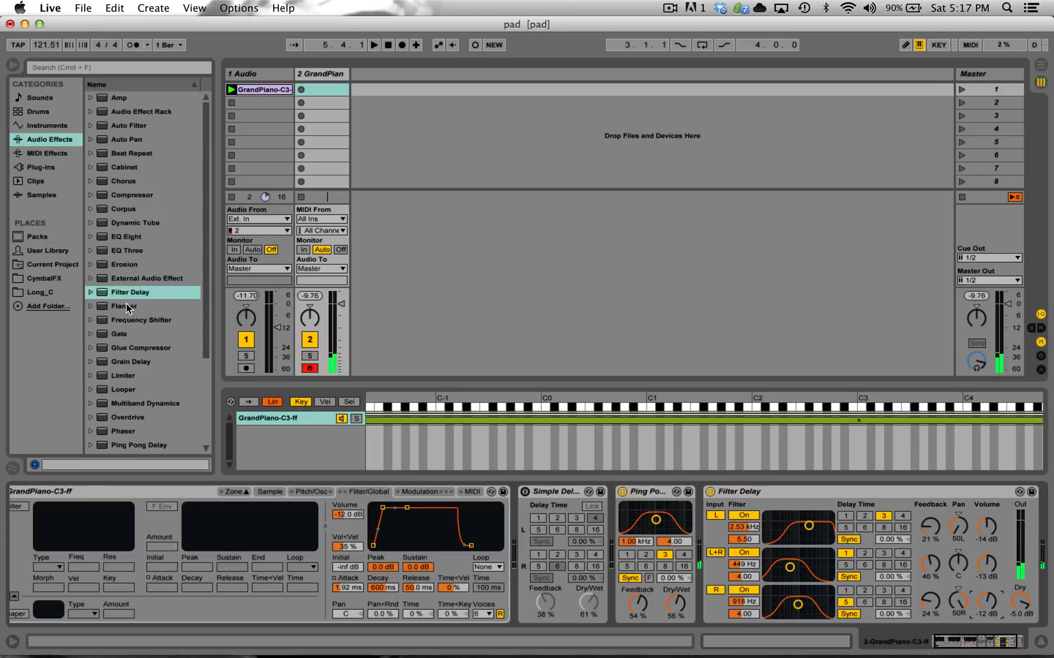
Add a Grain Delay with Spray at 373 ms, Pitch at 5.52 and DryWet at 11%
{"action": "scroll", "coordinate": [126, 304], "scroll_direction": "down", "scroll_amount": 3}
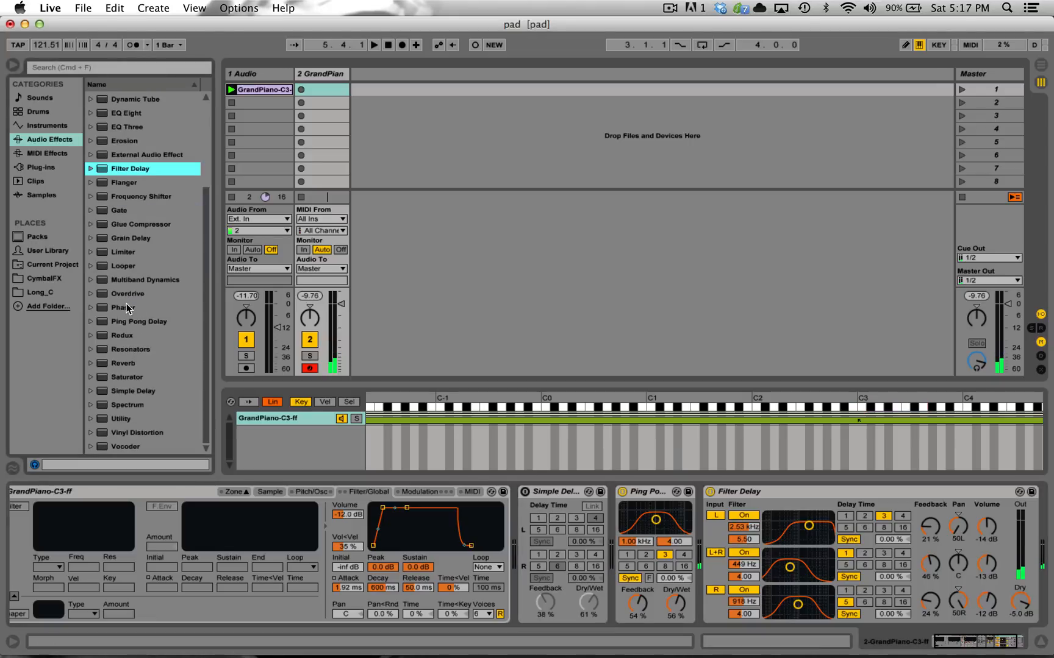
{"action": "double_click", "coordinate": [103, 239]}
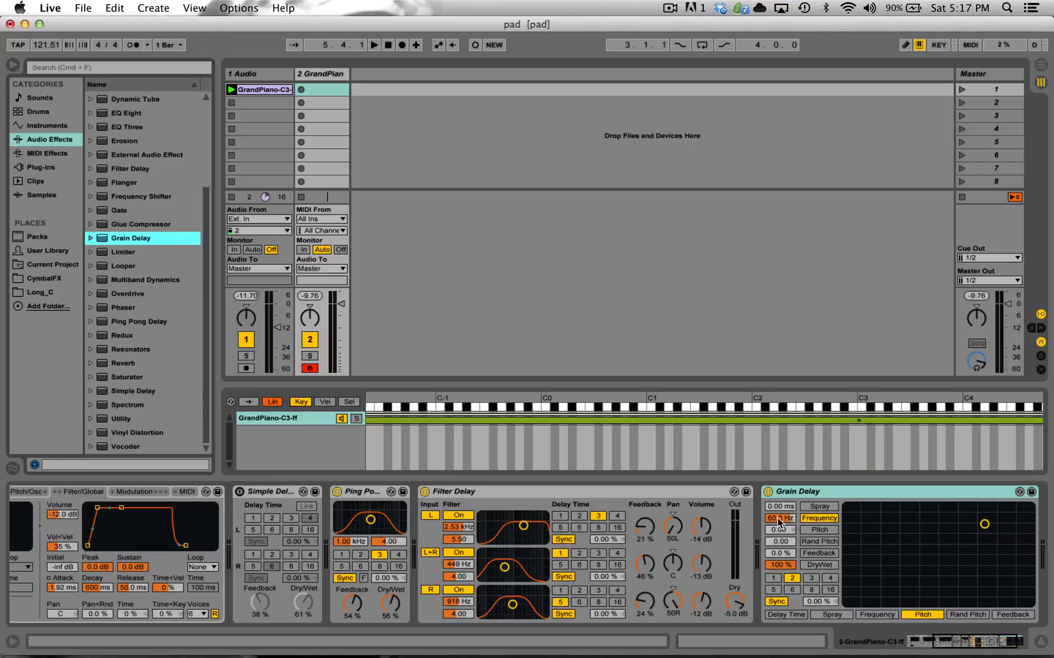
{"action": "left_click", "coordinate": [817, 508]}
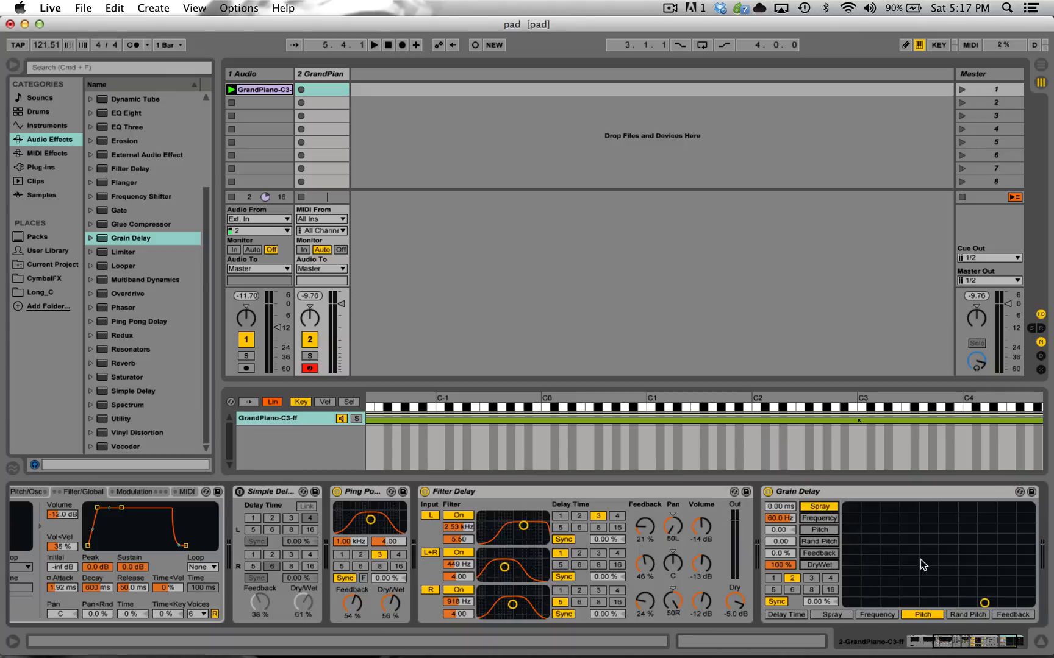
{"action": "mouse_move", "coordinate": [984, 603]}
{"action": "left_mouse_down"}
{"action": "mouse_move", "coordinate": [1013, 525]}
{"action": "mouse_move", "coordinate": [1005, 520]}
{"action": "left_mouse_up"}
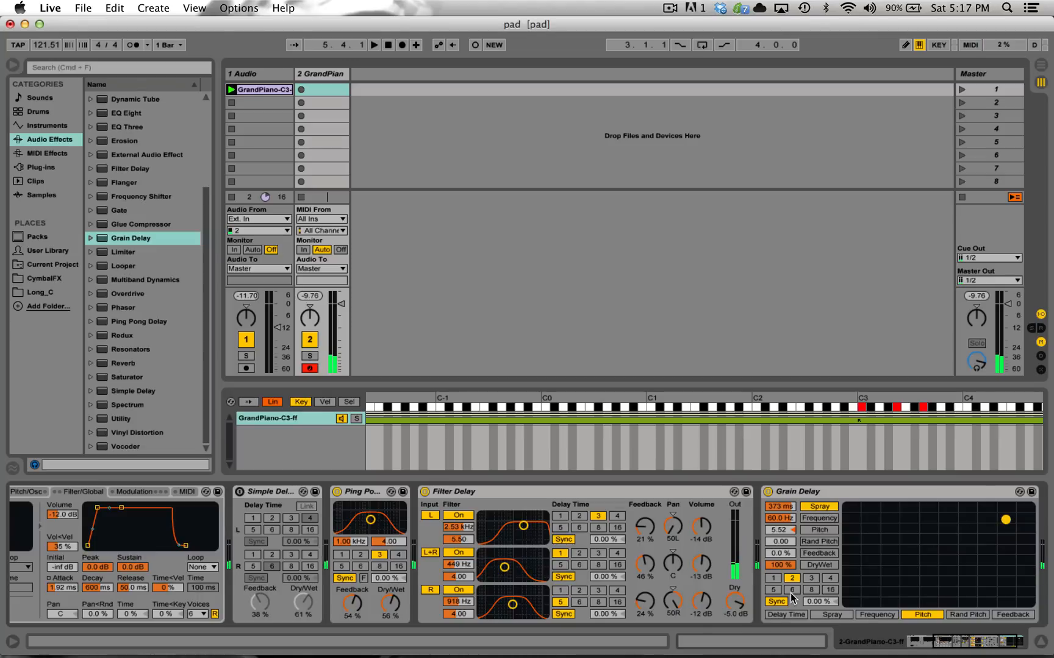
{"action": "left_click_drag", "start_coordinate": [780, 565], "coordinate": [779, 610]}
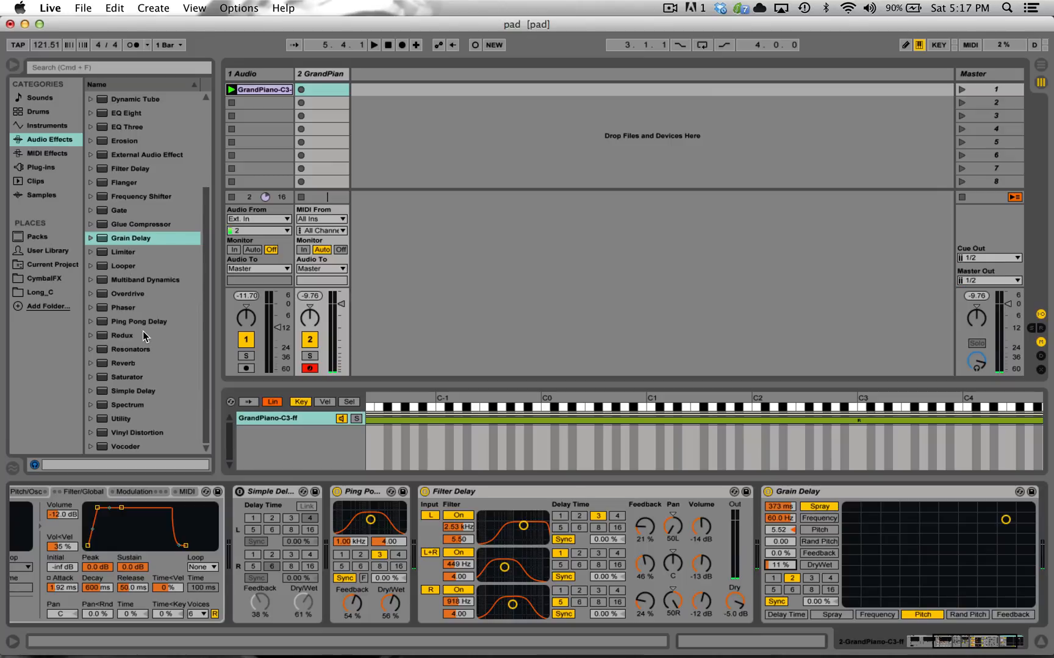
Add a Compressor after the Grain Delay with a -12.0 dB threshold and 16.8 dB output gain
{"action": "scroll", "coordinate": [97, 271], "scroll_direction": "up", "scroll_amount": 4}
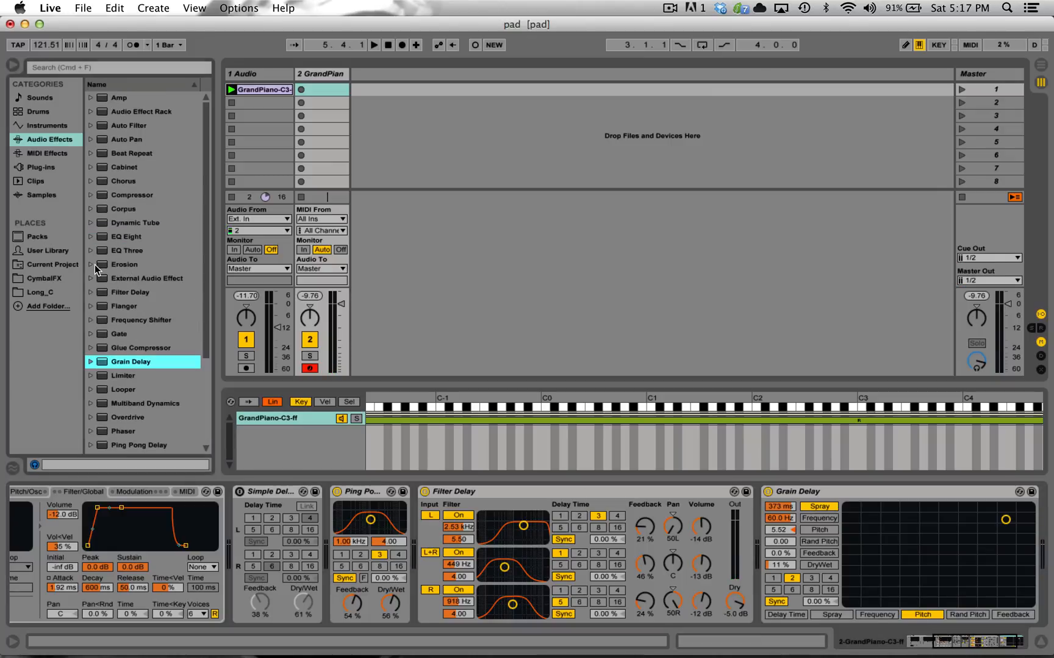
{"action": "double_click", "coordinate": [99, 196]}
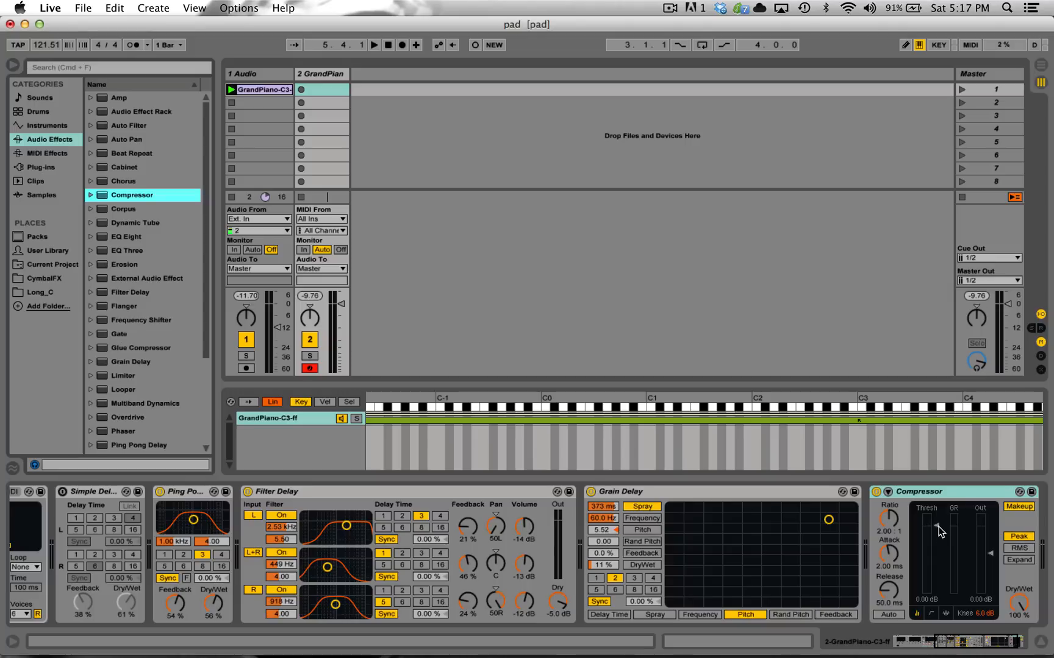
{"action": "left_click_drag", "start_coordinate": [936, 525], "coordinate": [991, 536]}
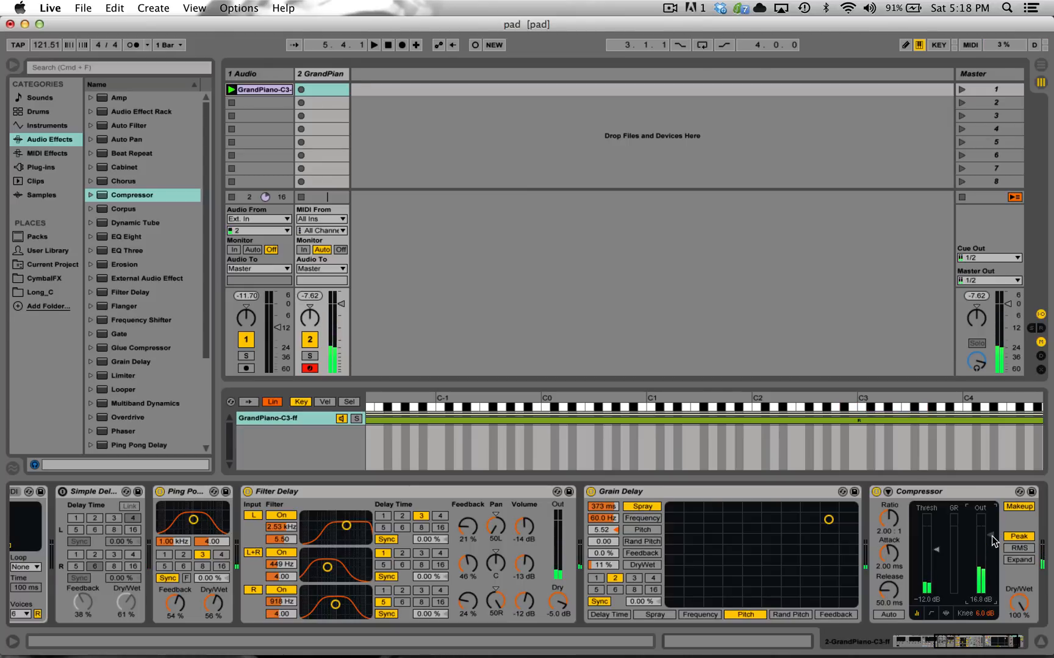
Add a Reverb after the Compressor, enable its Lo Cut, and set the input filter to 3.02 kHz with width 6.70
{"action": "scroll", "coordinate": [114, 284], "scroll_direction": "down", "scroll_amount": 5}
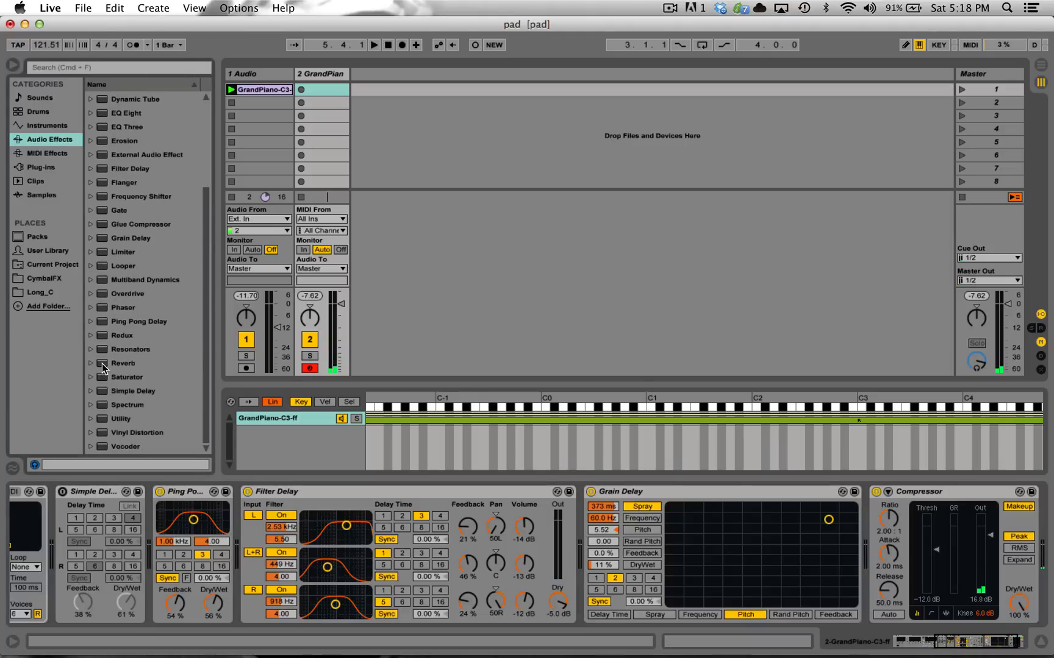
{"action": "double_click", "coordinate": [103, 364]}
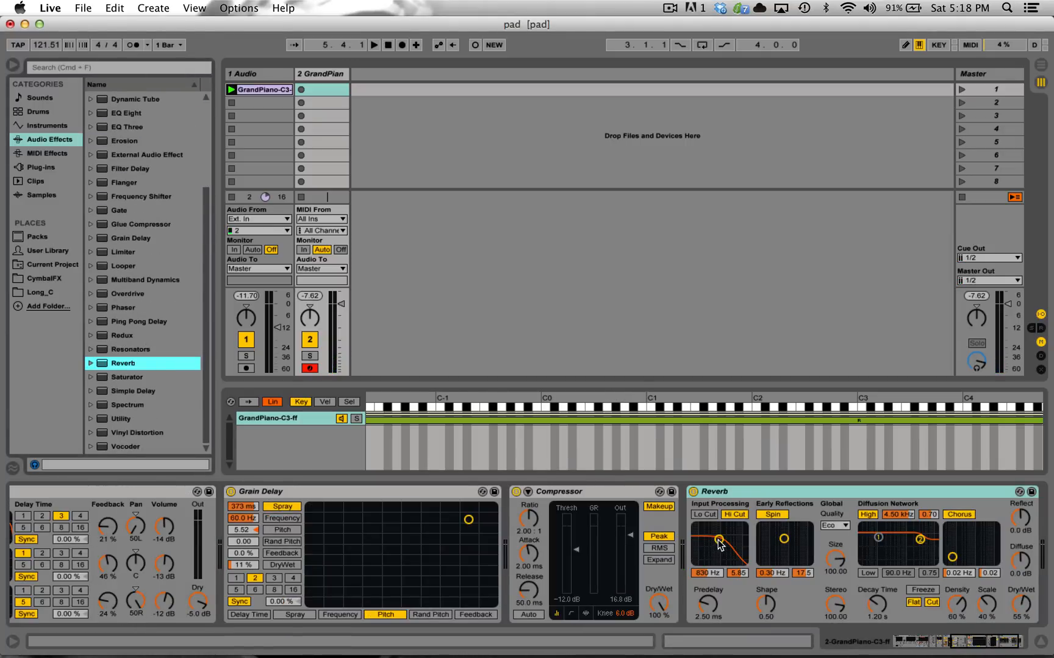
{"action": "left_click", "coordinate": [700, 515]}
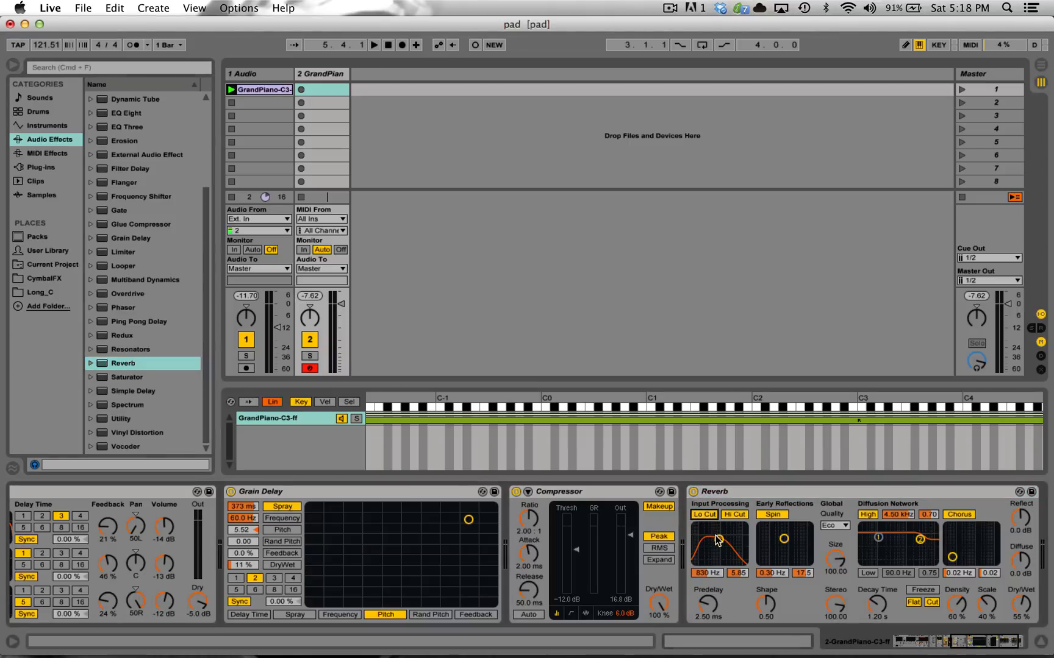
{"action": "left_click_drag", "start_coordinate": [719, 541], "coordinate": [730, 536]}
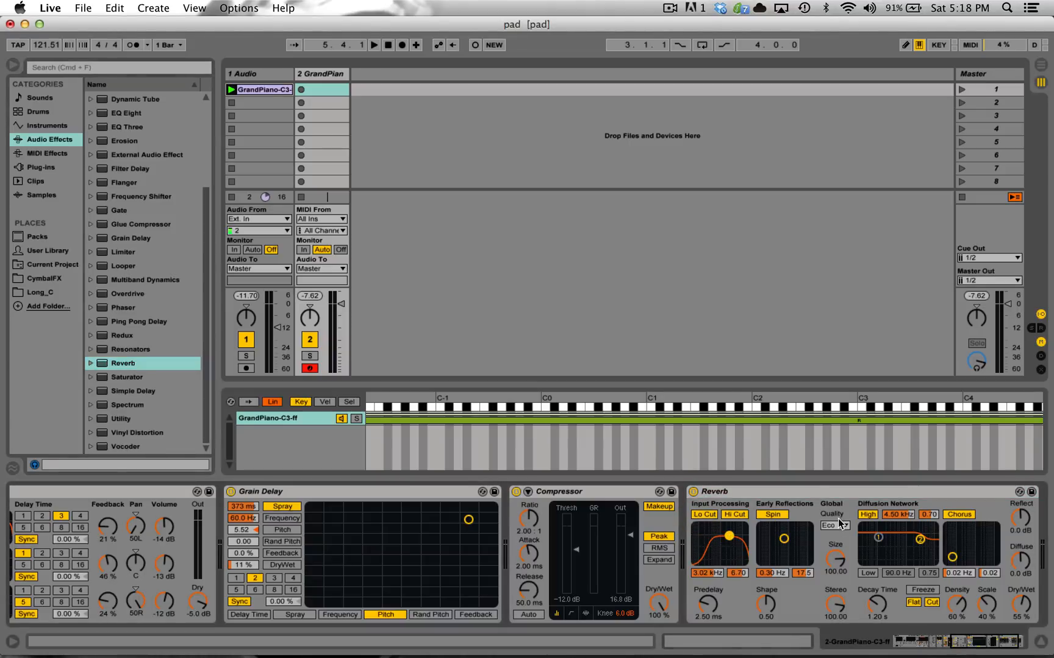
Raise the Reverb's Decay Time to over 4 seconds and audition the pad with chords in two octaves
{"action": "left_click", "coordinate": [876, 603]}
{"action": "key", "text": "a"}
{"action": "key", "text": "d"}
{"action": "key", "text": "g"}
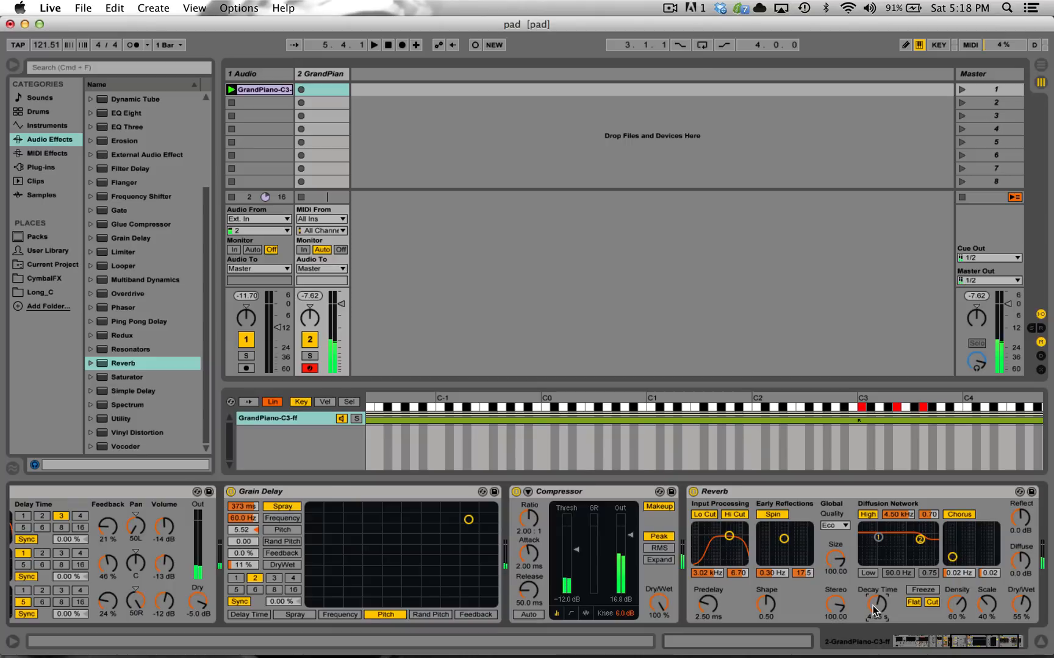
{"action": "key", "text": "z"}
{"action": "key", "text": "a"}
{"action": "key", "text": "d"}
{"action": "key", "text": "g"}
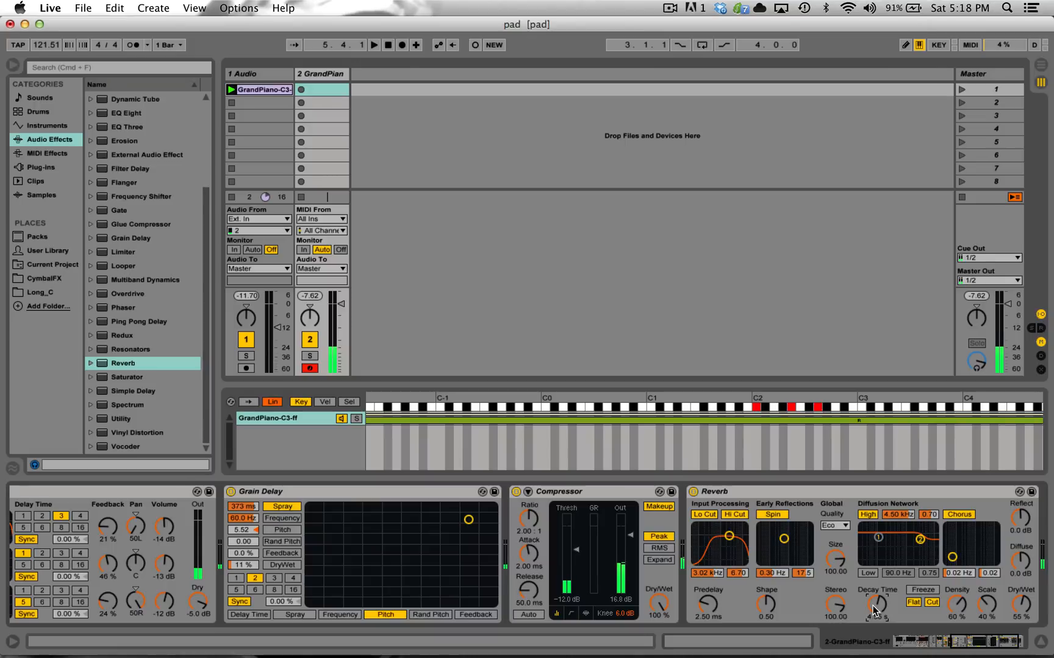
Set the Reverb's Quality to High and its Dry/Wet to 43%
{"action": "left_click", "coordinate": [834, 526]}
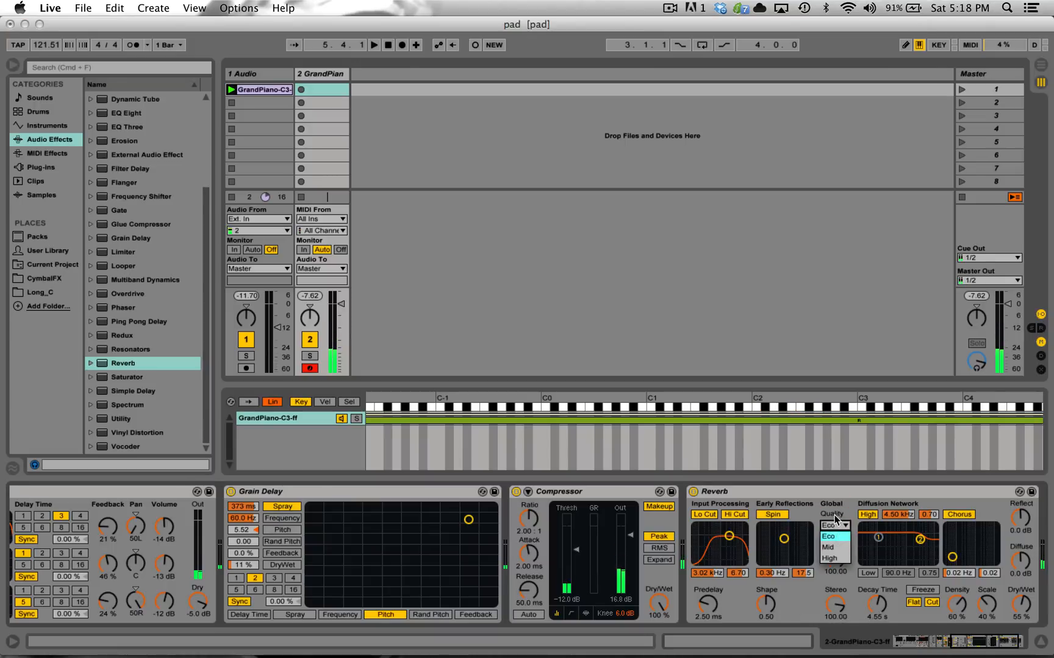
{"action": "left_click", "coordinate": [829, 558]}
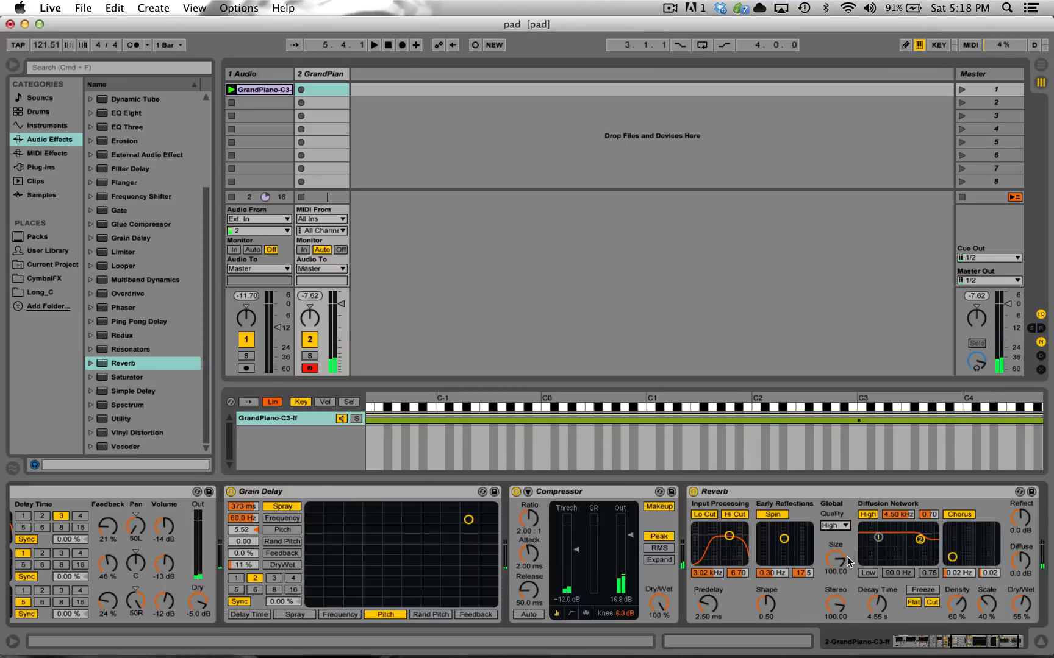
{"action": "left_click", "coordinate": [1018, 605]}
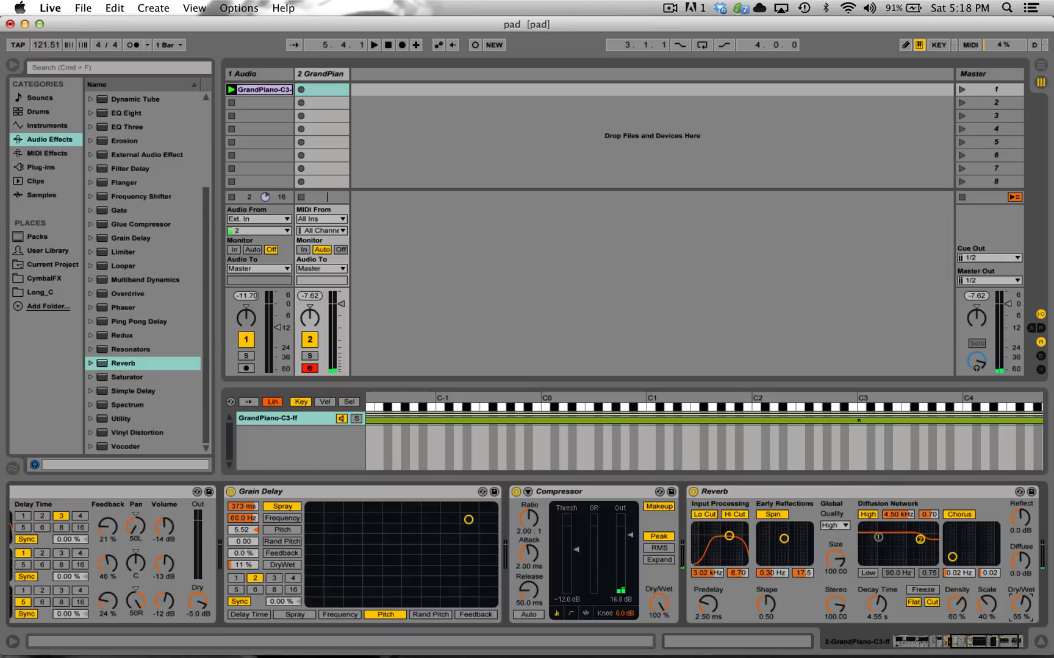
{"action": "left_click_drag", "start_coordinate": [1018, 605], "coordinate": [1018, 606]}
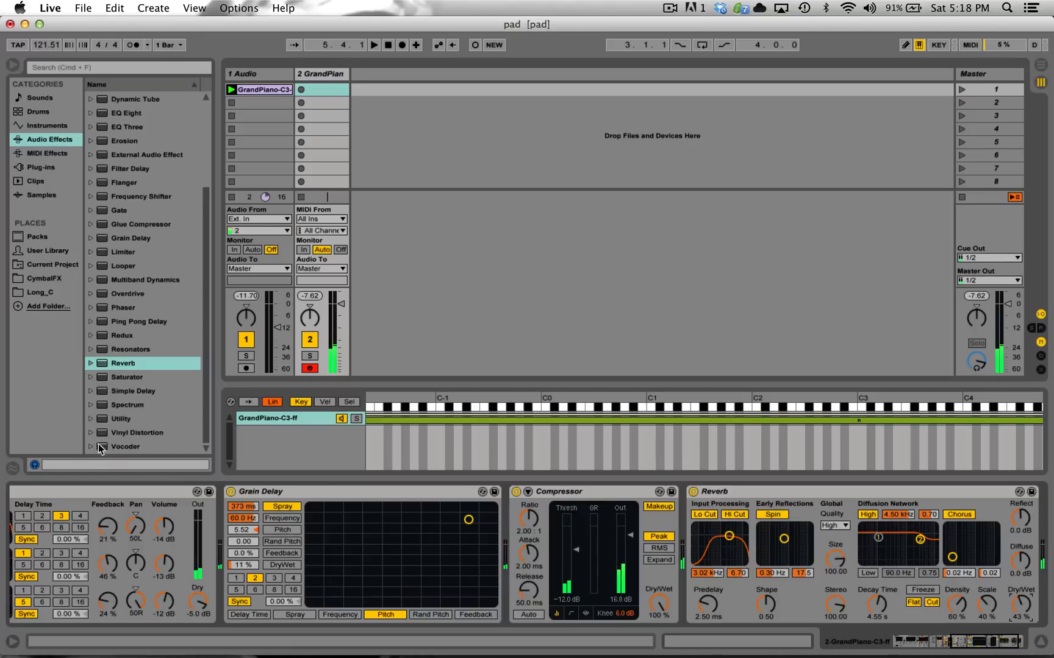
Add a Utility after the Reverb with Width at 130% and Gain at 10.0 dB
{"action": "double_click", "coordinate": [102, 420]}
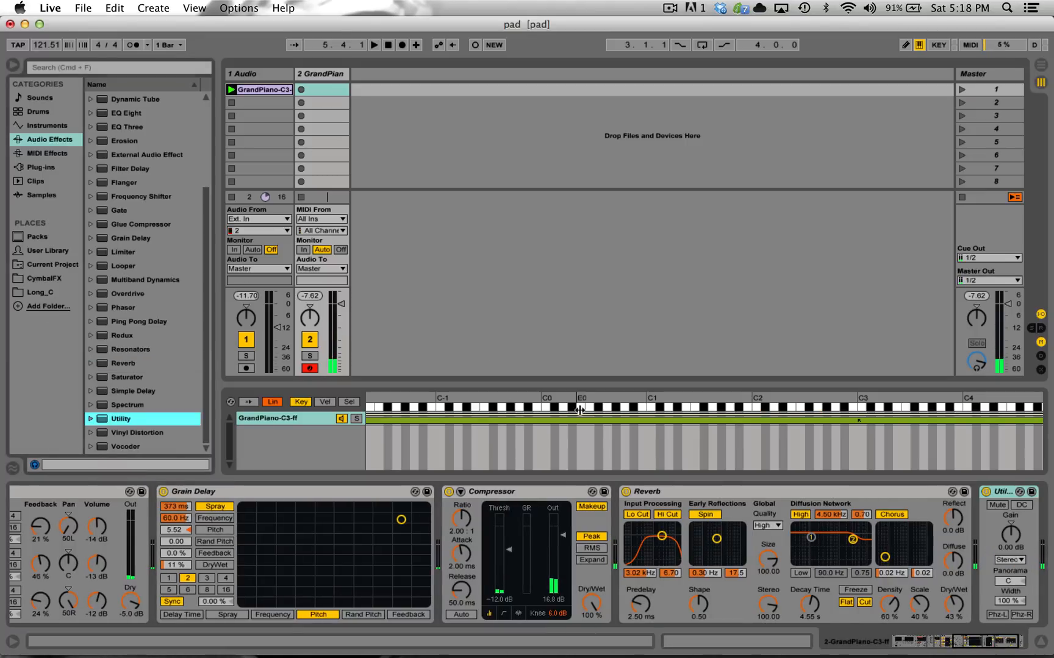
{"action": "left_click", "coordinate": [1010, 534]}
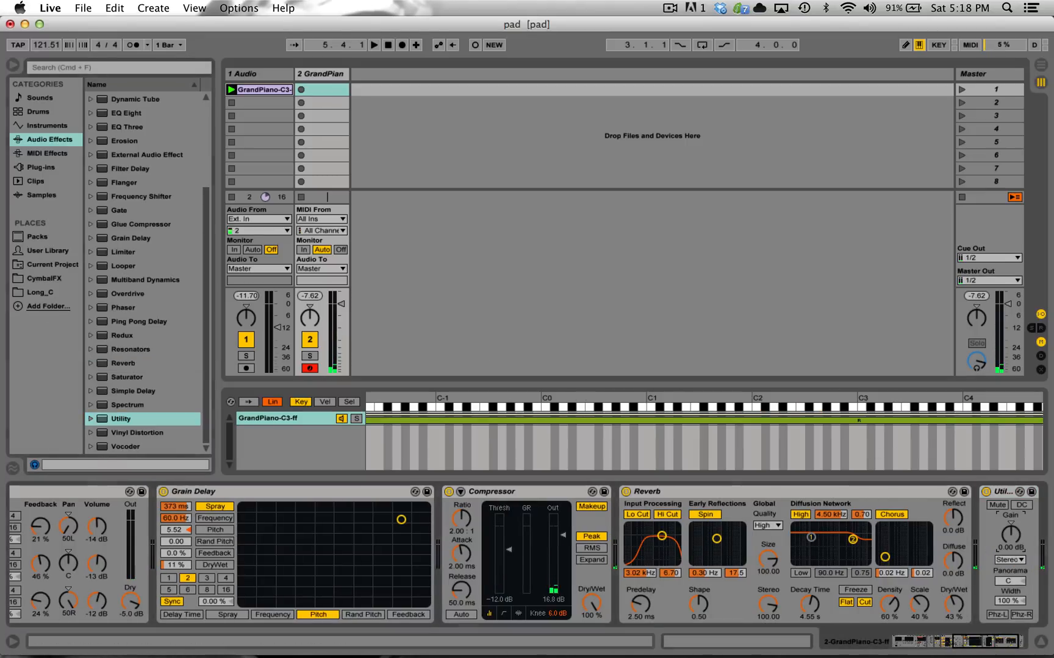
{"action": "left_click_drag", "start_coordinate": [1010, 534], "coordinate": [1011, 528]}
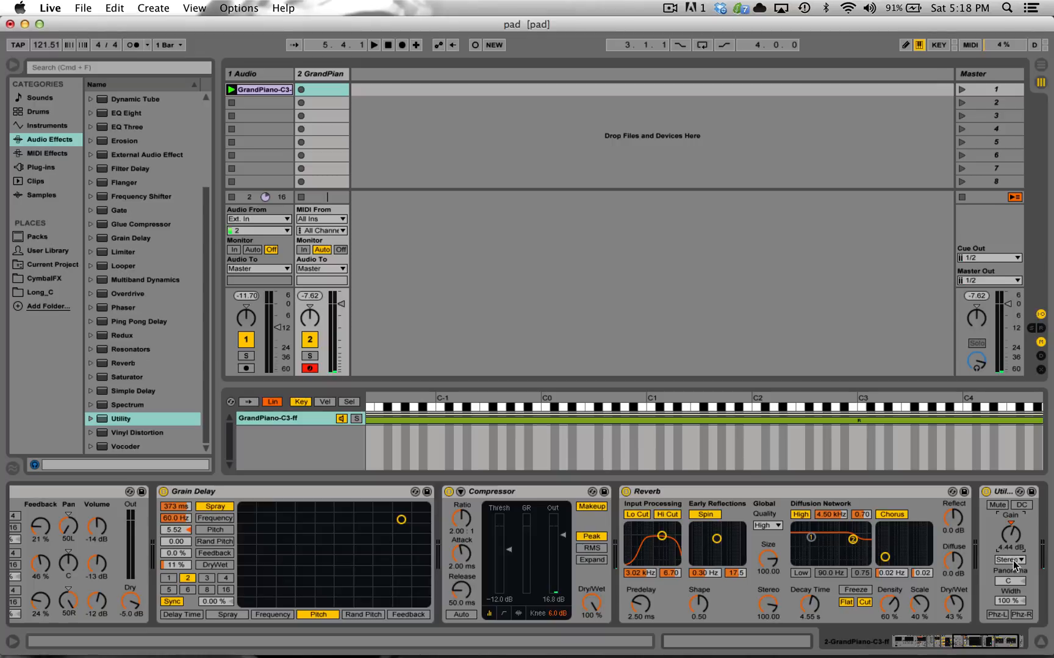
{"action": "left_click", "coordinate": [1007, 601]}
{"action": "left_click_drag", "start_coordinate": [1007, 601], "coordinate": [1007, 622]}
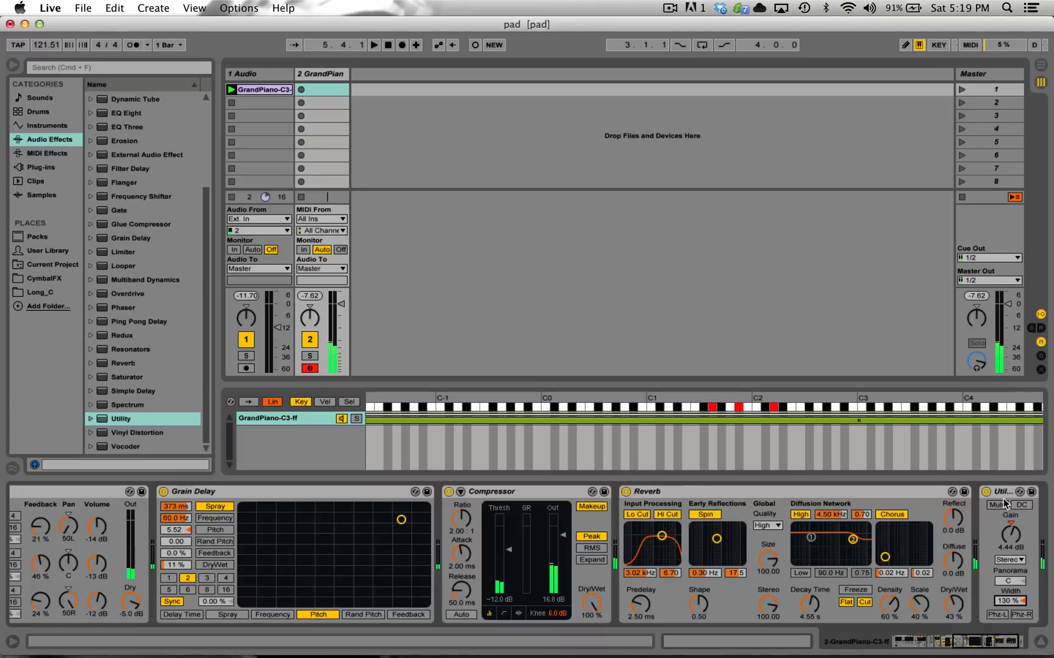
{"action": "left_click", "coordinate": [1010, 534]}
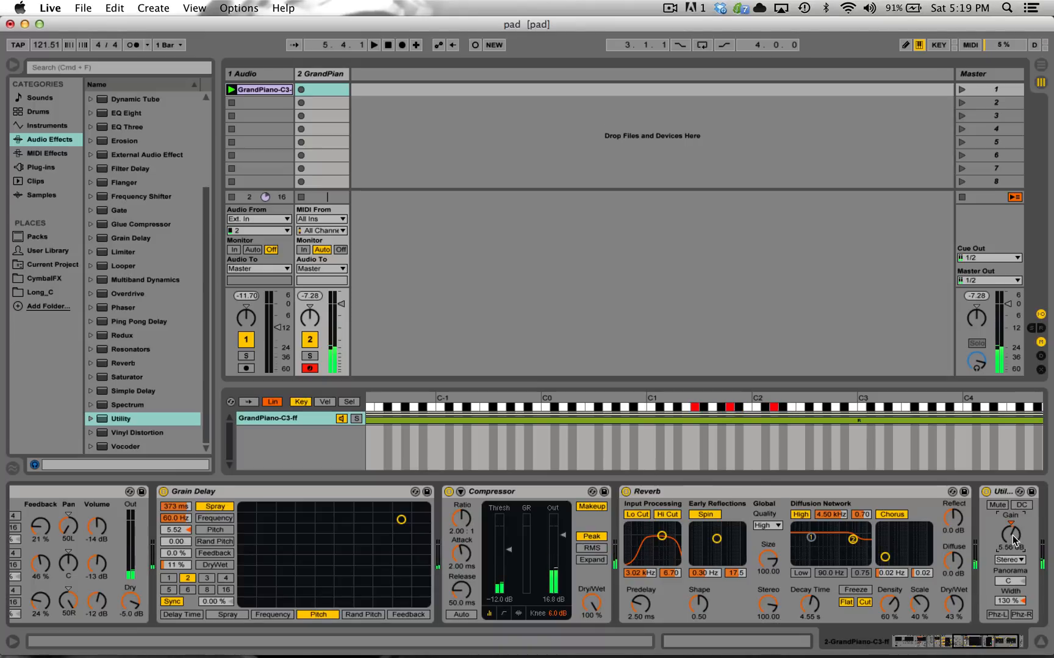
{"action": "left_click_drag", "start_coordinate": [1013, 540], "coordinate": [1014, 531]}
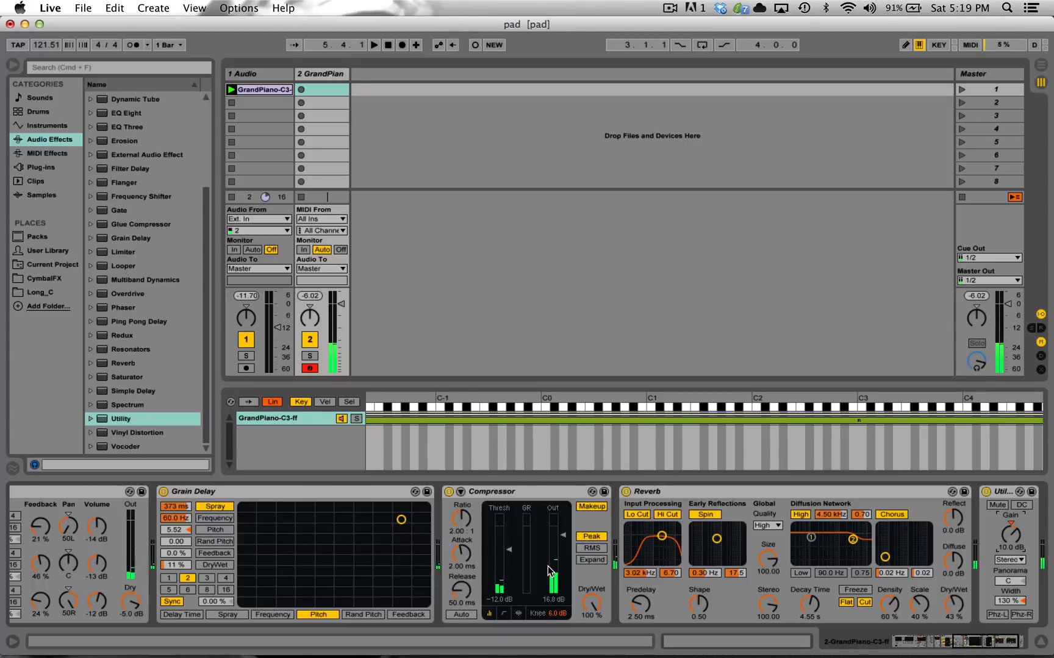
Group every device from the GrandPiano-C3-ff Sampler through the Utility into one Instrument Rack
{"action": "scroll", "coordinate": [548, 565], "scroll_direction": "left", "scroll_amount": 5}
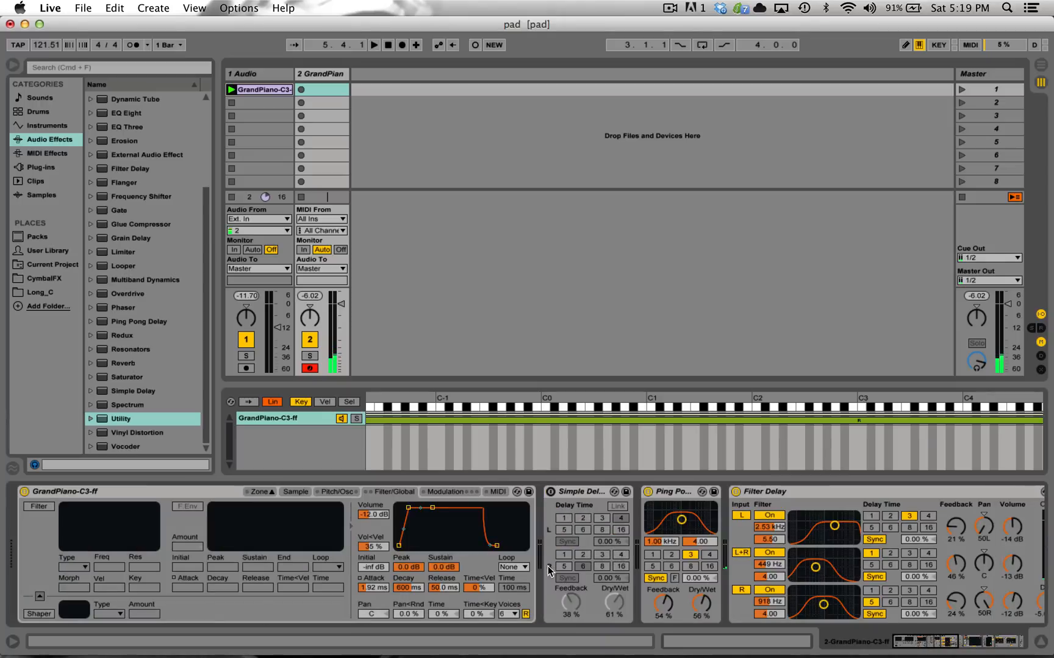
{"action": "left_click", "coordinate": [158, 493]}
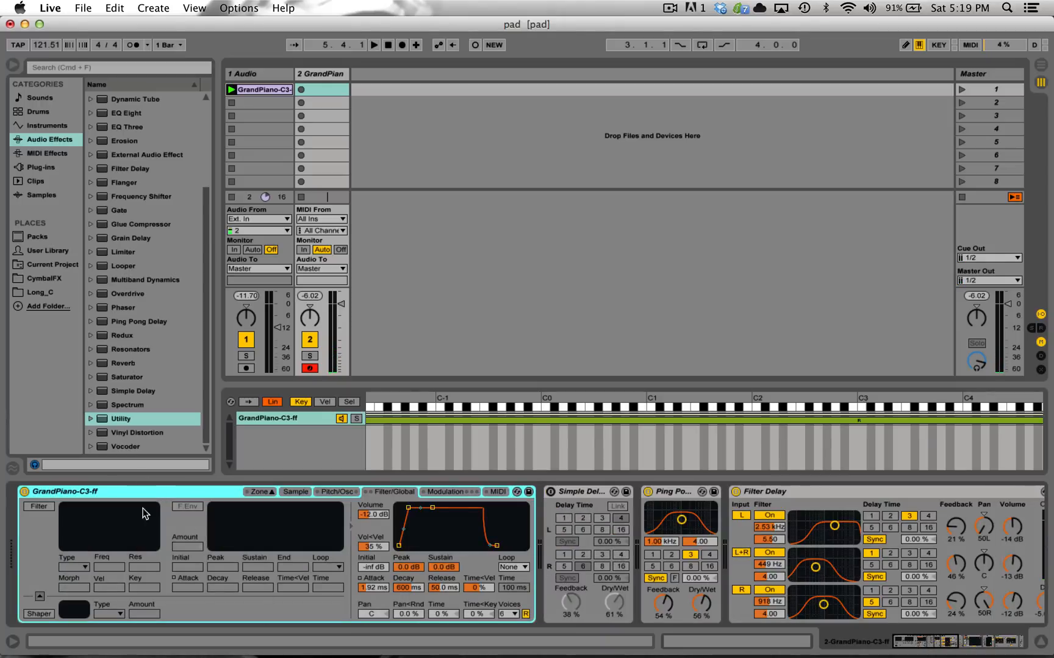
{"action": "scroll", "coordinate": [153, 497], "scroll_direction": "right", "scroll_amount": 10}
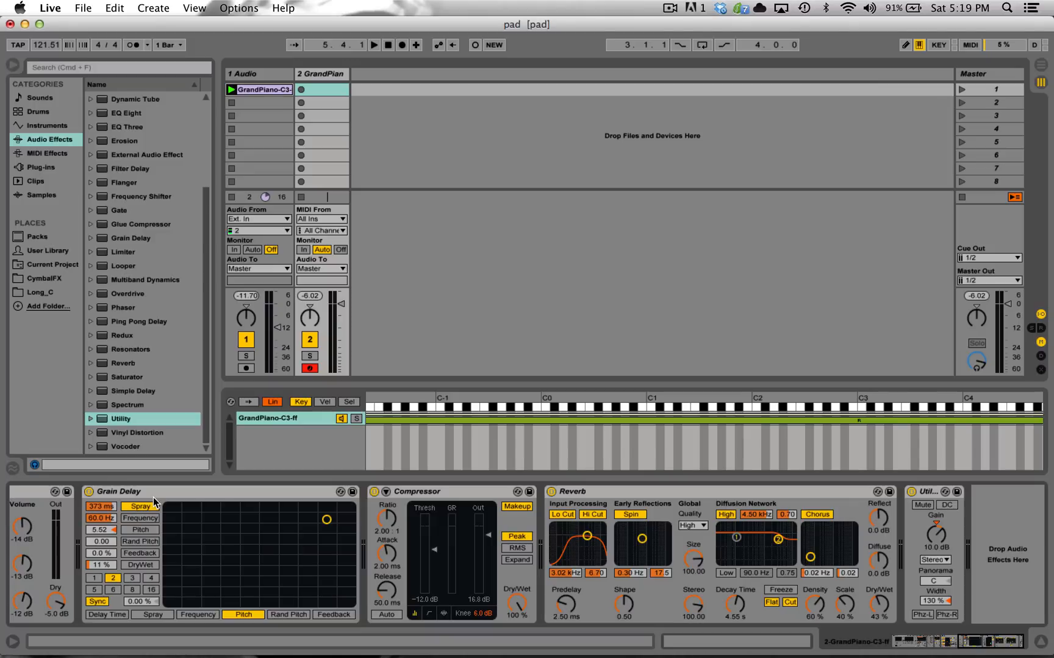
{"action": "left_click", "coordinate": [931, 492], "text": "shift"}
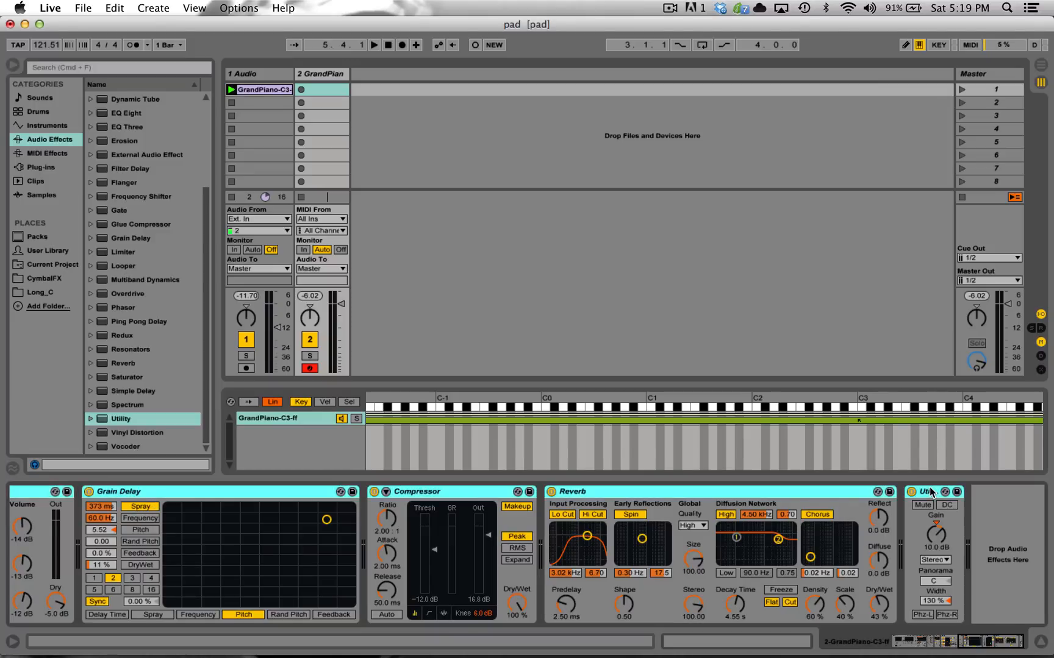
{"action": "key", "text": "super+g"}
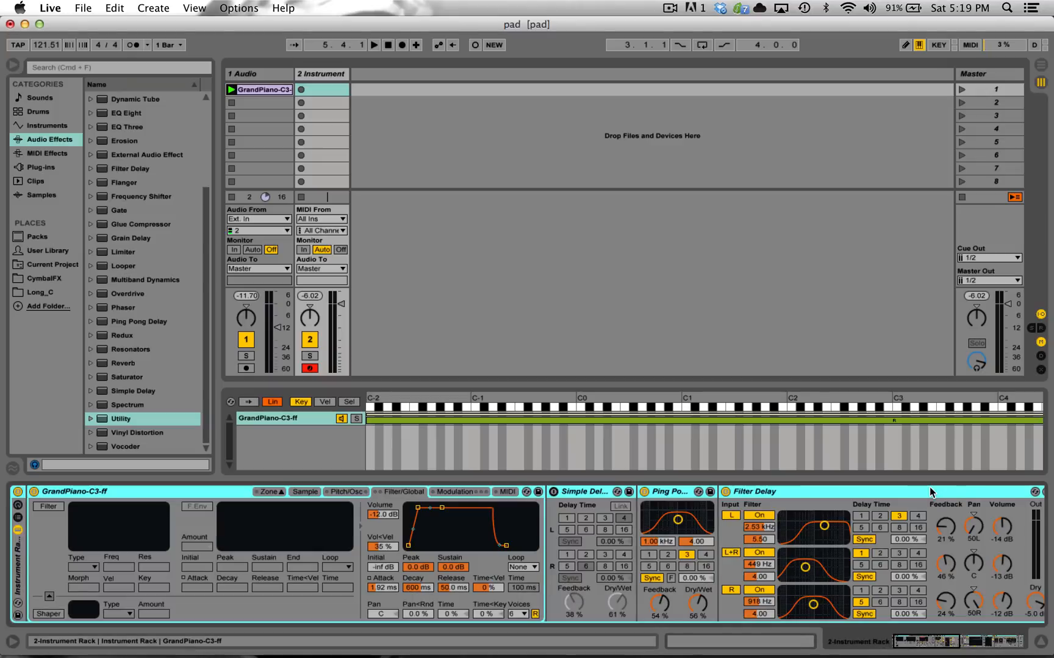
{"action": "left_click", "coordinate": [18, 529]}
{"action": "left_click", "coordinate": [18, 530]}
{"action": "left_click", "coordinate": [18, 529]}
{"action": "left_click", "coordinate": [17, 530]}
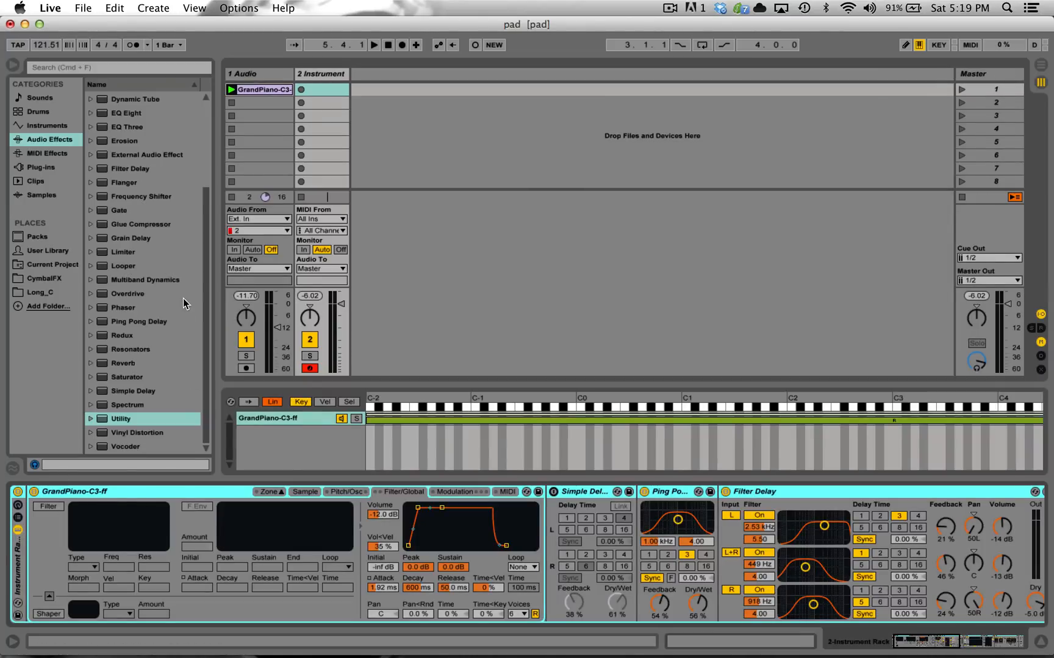
Switch to Chrome and restore the minimized window with the Hangdrum Pad page on SoundCloud
{"action": "key", "text": "super+Tab"}
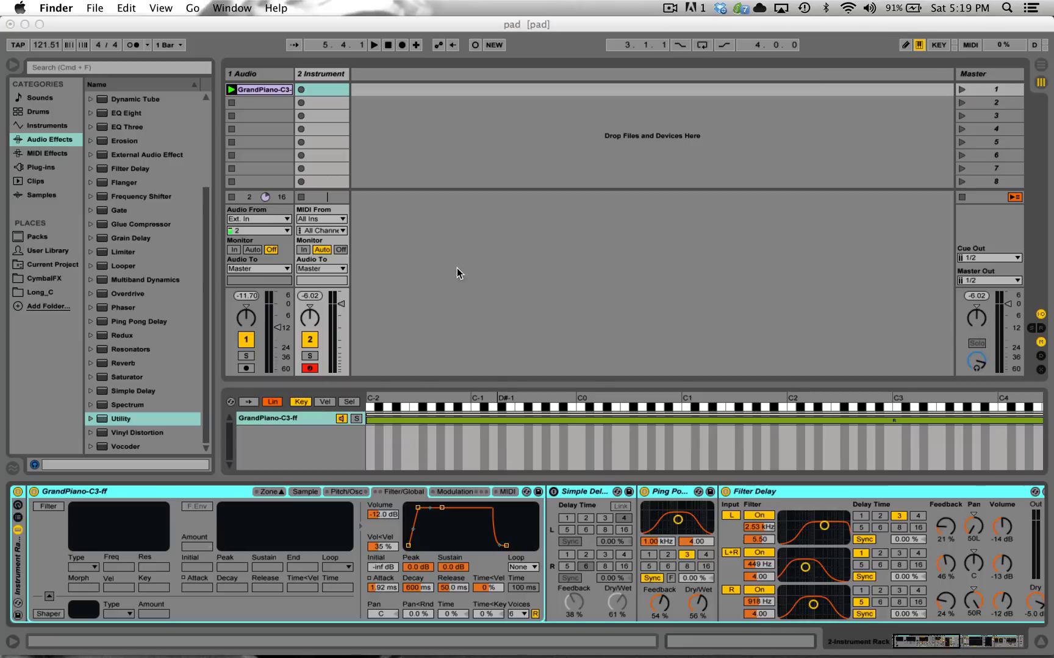
{"action": "key", "text": "super+Tab"}
{"action": "key", "text": "super+Tab"}
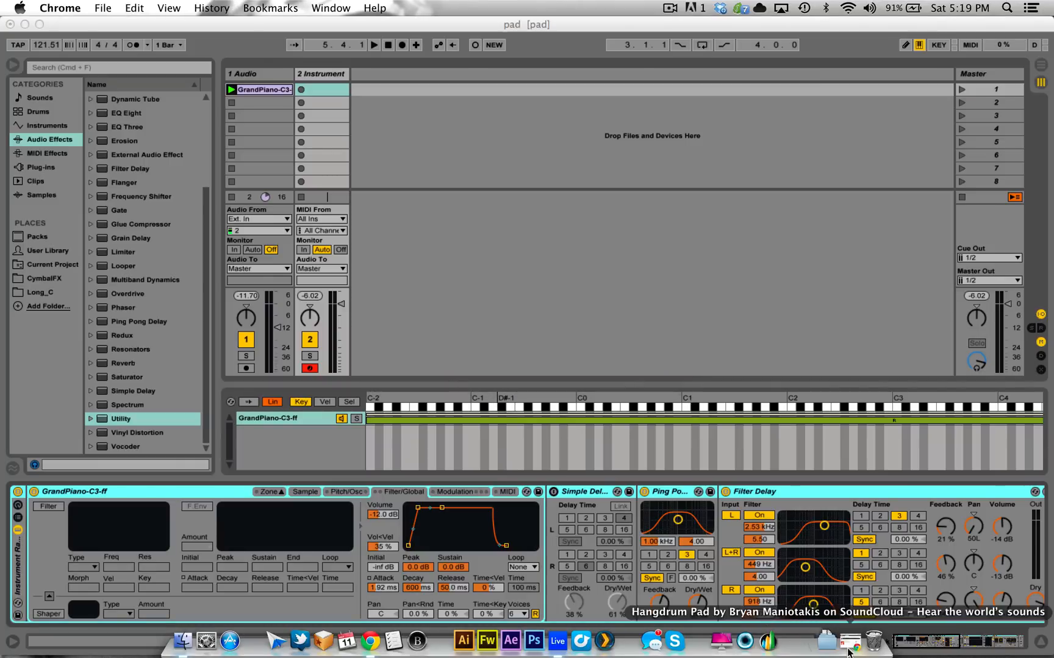
{"action": "left_click", "coordinate": [847, 643]}
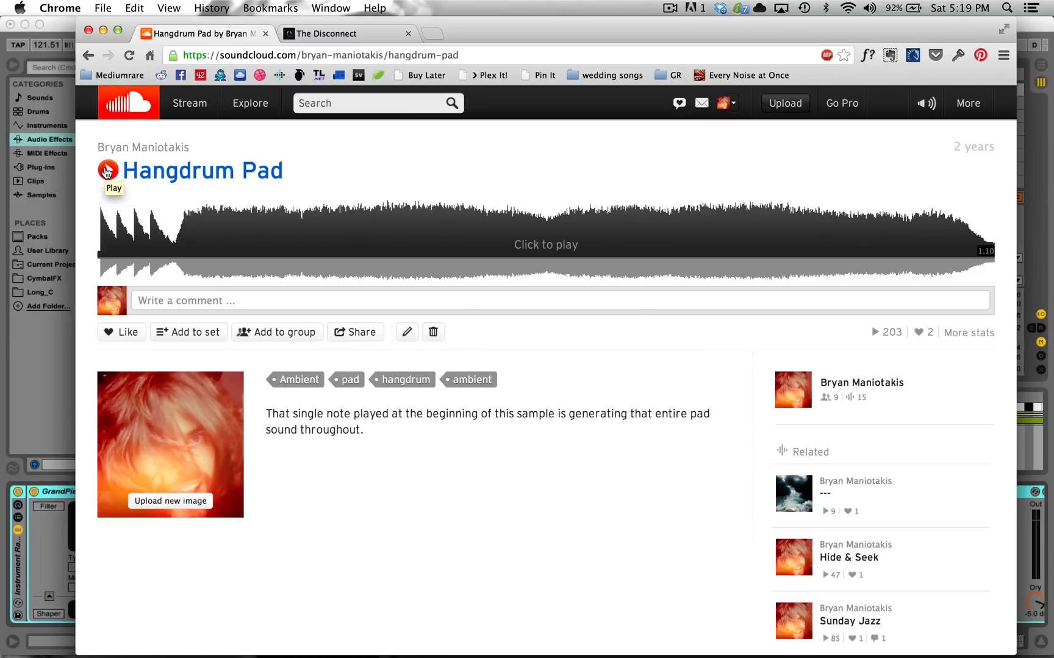
Lower the system volume, listen to the first 29 seconds or so of the Hangdrum Pad track, and pause it
{"action": "key", "text": "XF86AudioLowerVolume"}
{"action": "key", "text": "XF86AudioLowerVolume"}
{"action": "key", "text": "XF86AudioLowerVolume"}
{"action": "key", "text": "XF86AudioLowerVolume"}
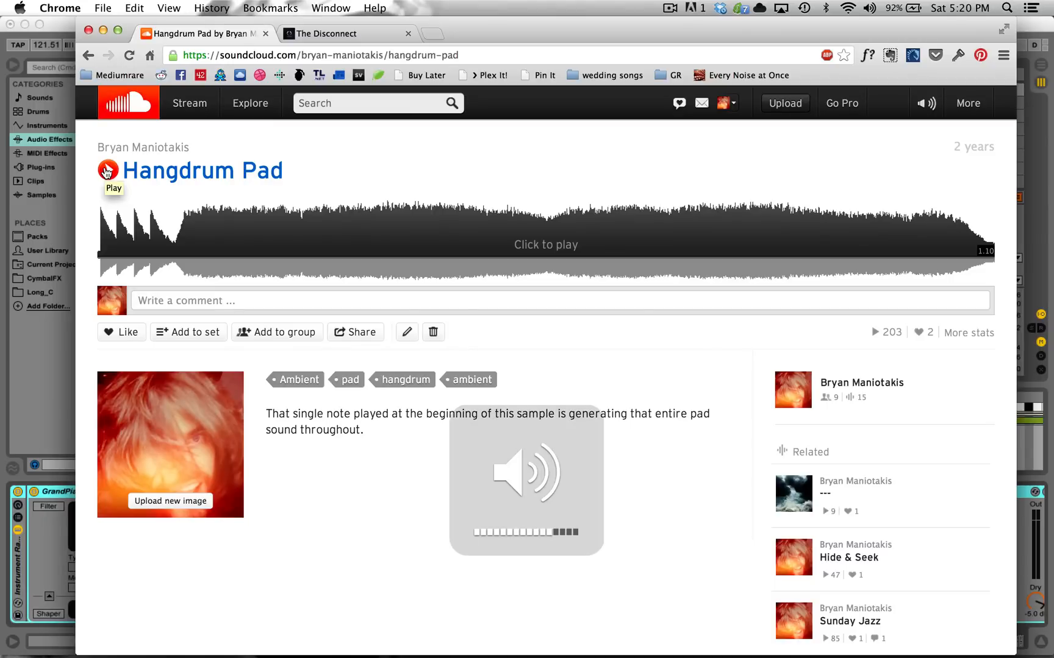
{"action": "left_click", "coordinate": [107, 172]}
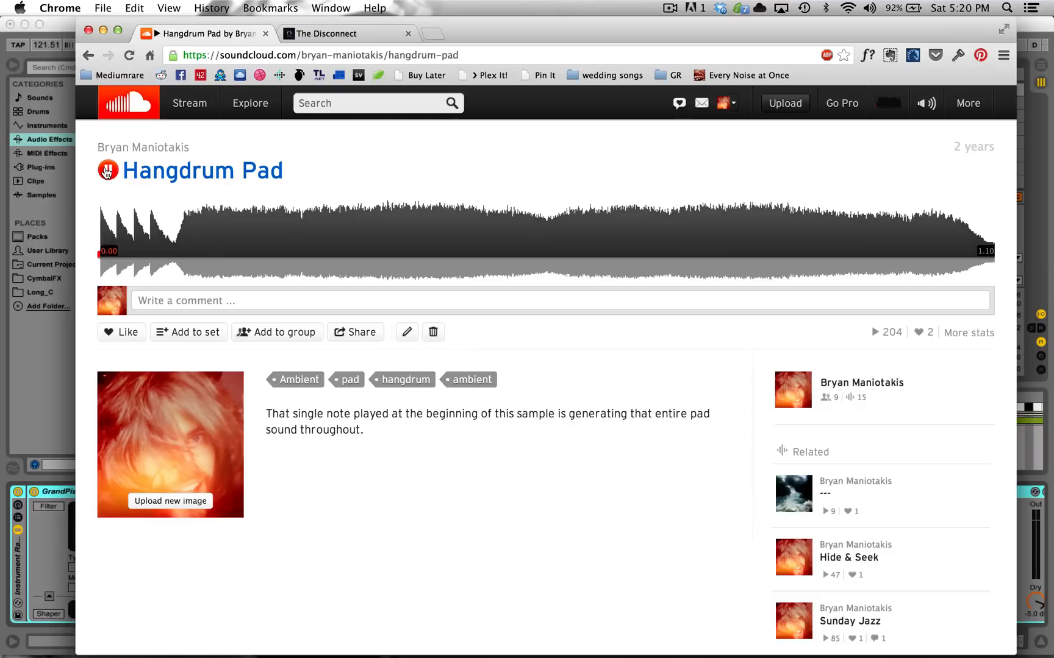
{"action": "key", "text": "XF86AudioRaiseVolume"}
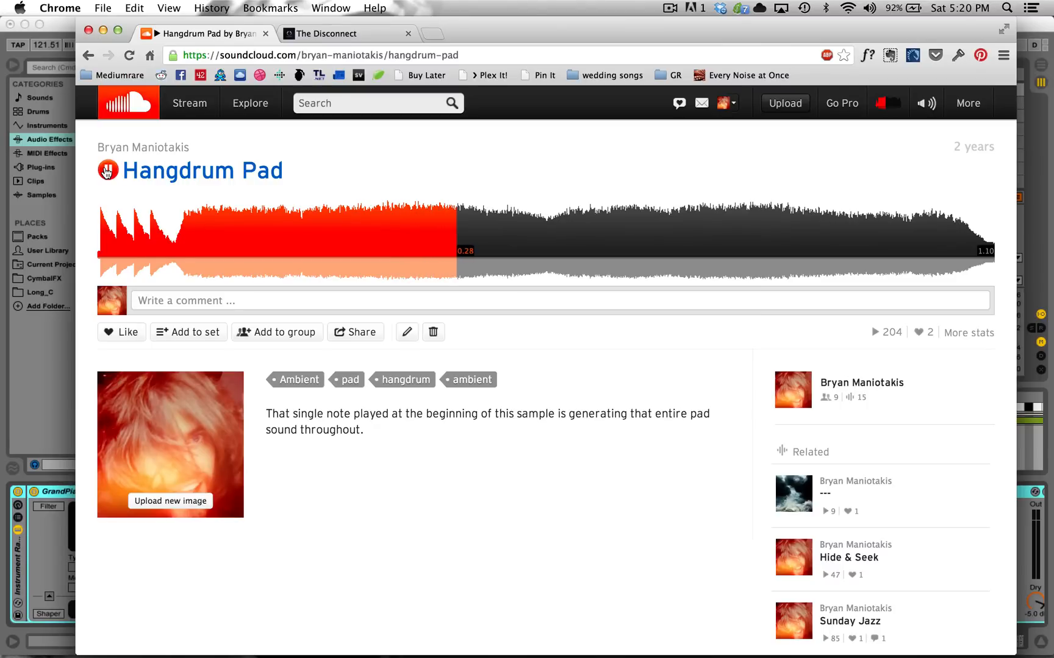
{"action": "left_click", "coordinate": [106, 172]}
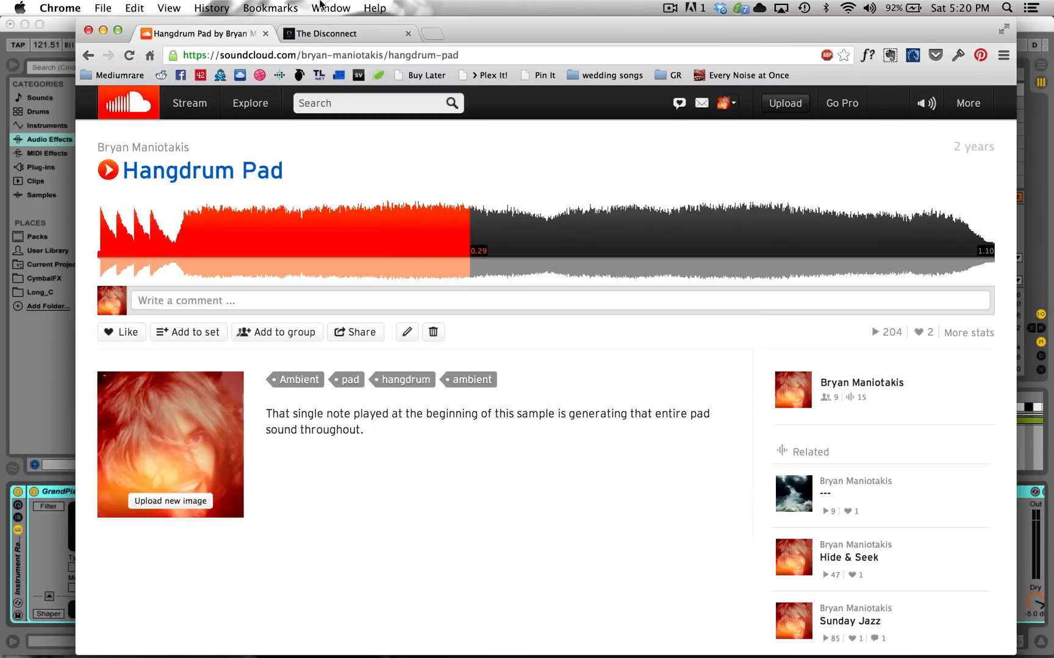
Play the opening of Singularity from near its start on The Disconnect's Bandcamp page and pause it
{"action": "left_click", "coordinate": [324, 34]}
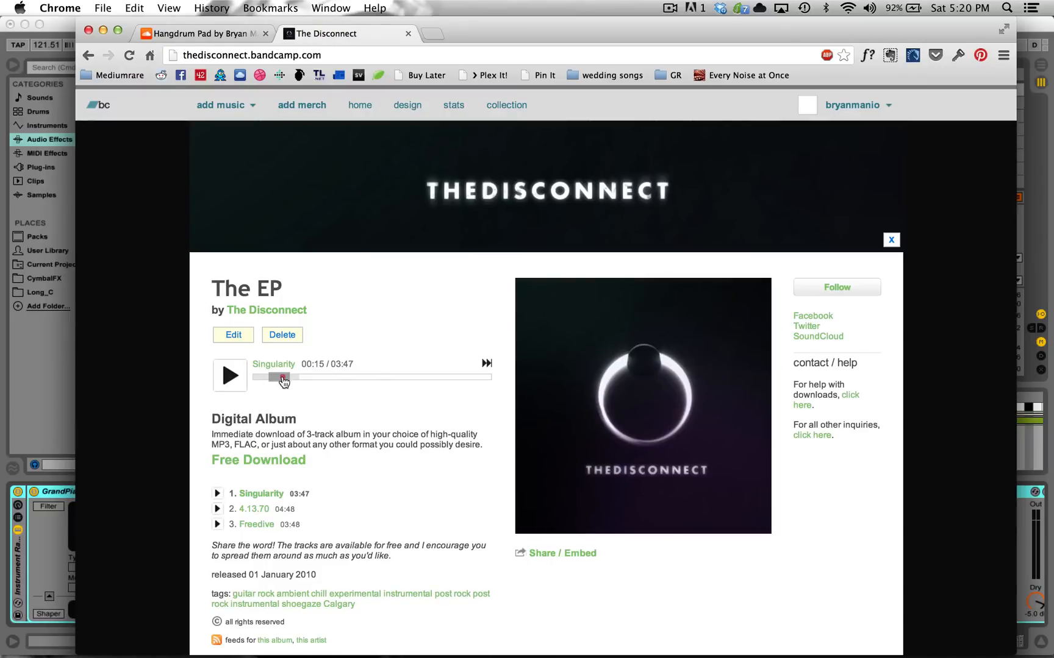
{"action": "left_click_drag", "start_coordinate": [282, 378], "coordinate": [257, 378]}
{"action": "left_click", "coordinate": [235, 376]}
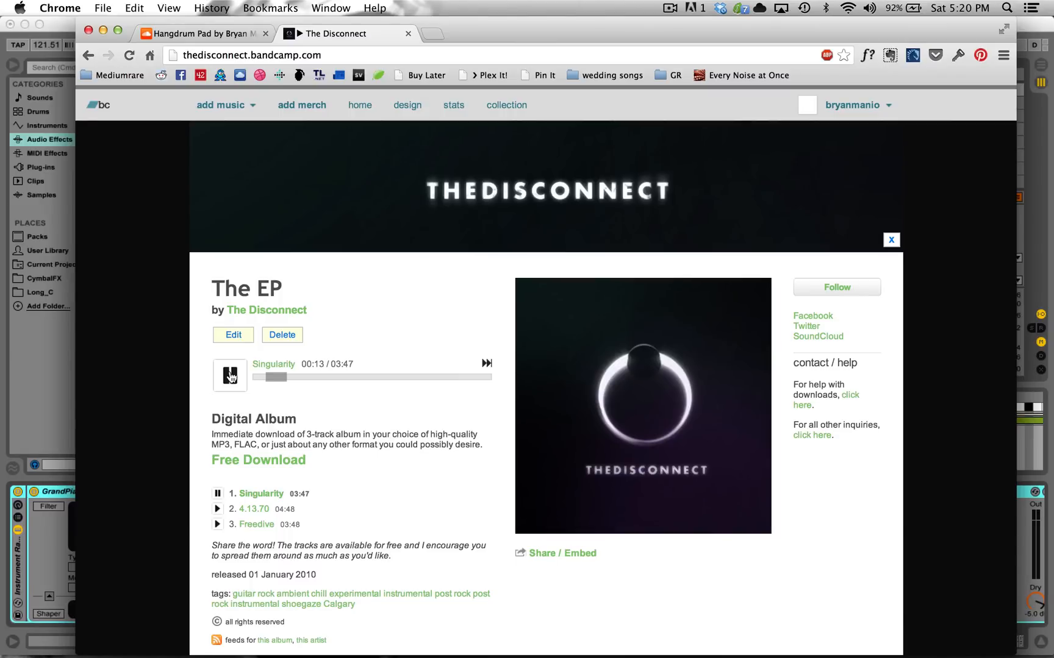
{"action": "left_click", "coordinate": [230, 377]}
Switch back to Live and review the grouped device chain from the Sampler to the Utility
{"action": "left_click", "coordinate": [43, 345]}
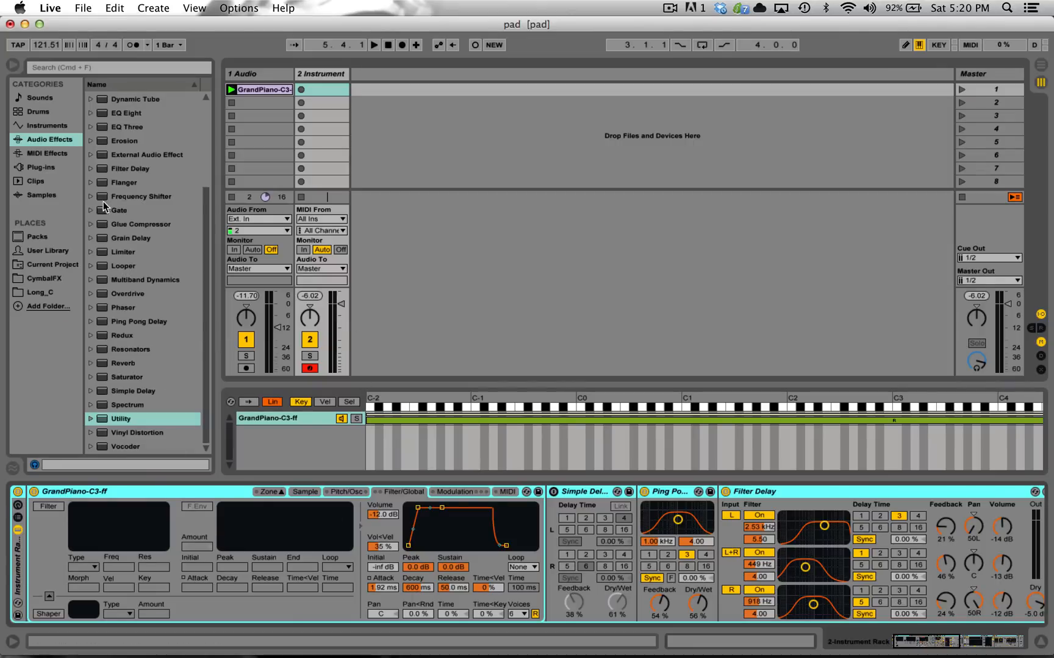
{"action": "scroll", "coordinate": [365, 545], "scroll_direction": "right", "scroll_amount": 10}
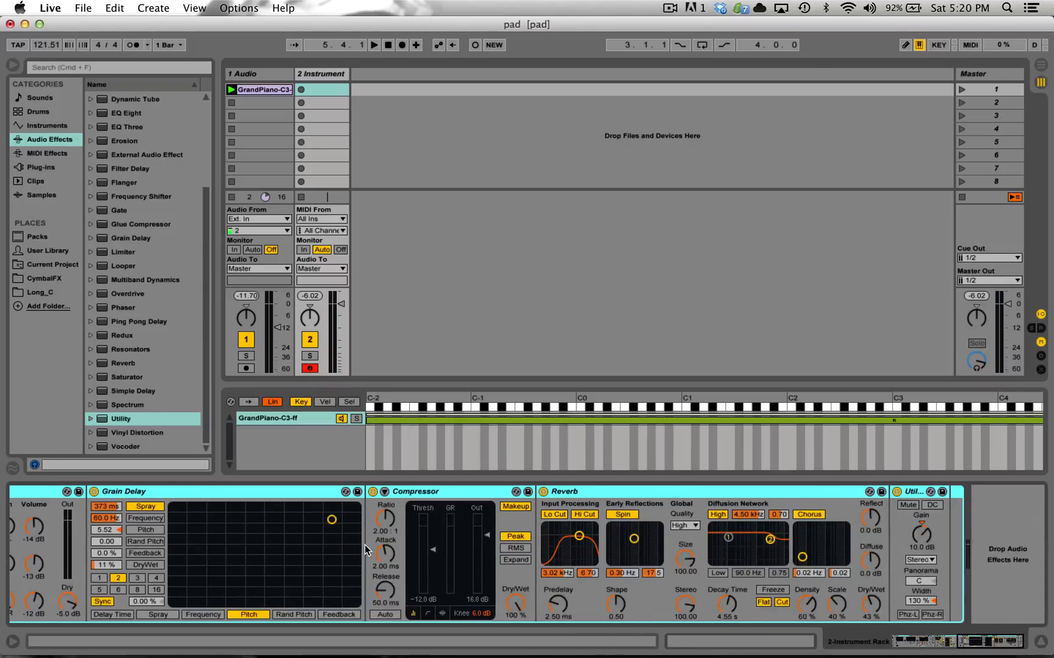
{"action": "scroll", "coordinate": [365, 545], "scroll_direction": "left", "scroll_amount": 10}
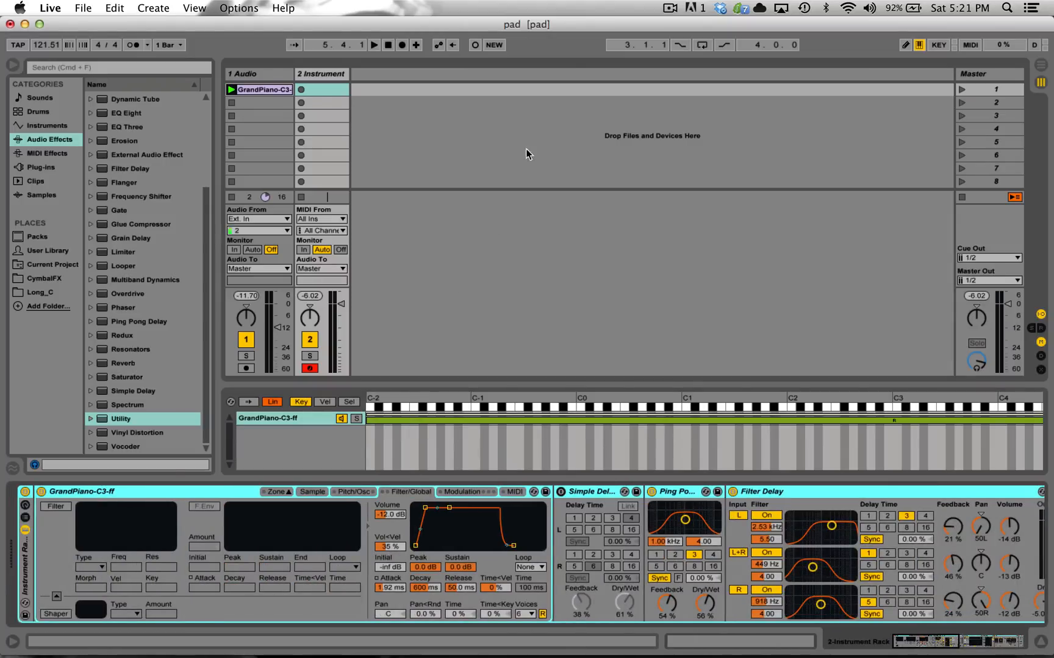